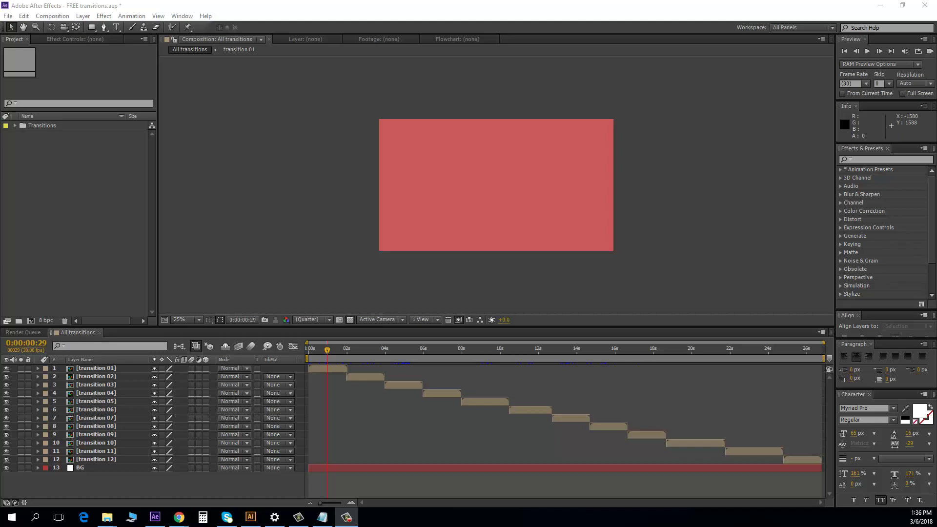
Expand the Transitions project folder to list transition 01–12, Solids and All transitions
click(60, 190)
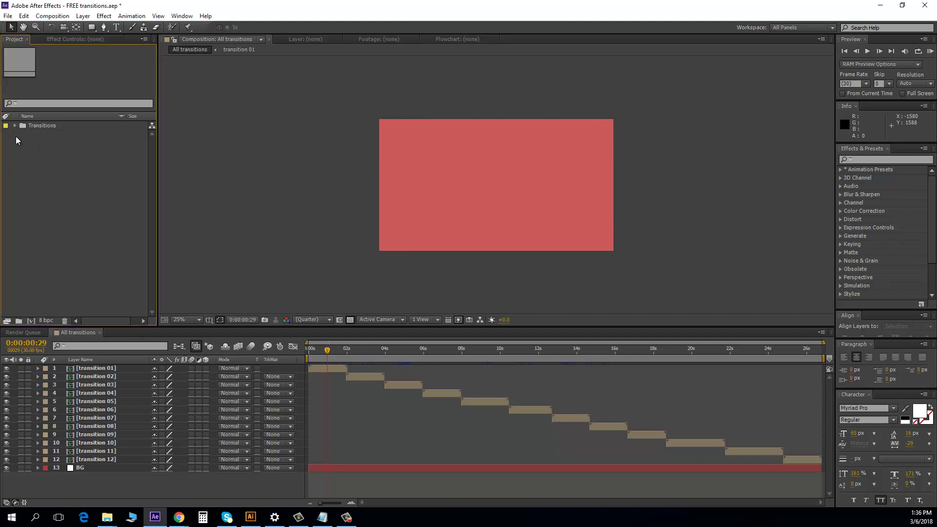
click(101, 376)
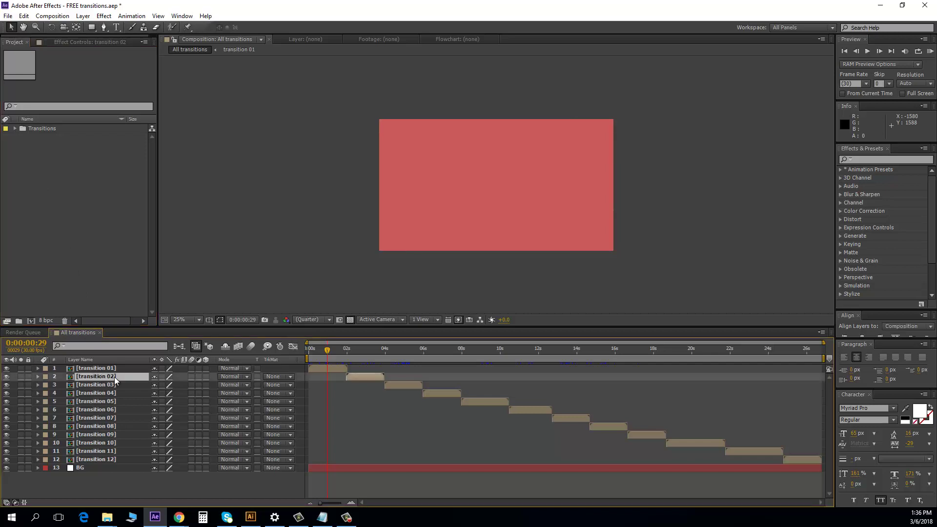
click(73, 240)
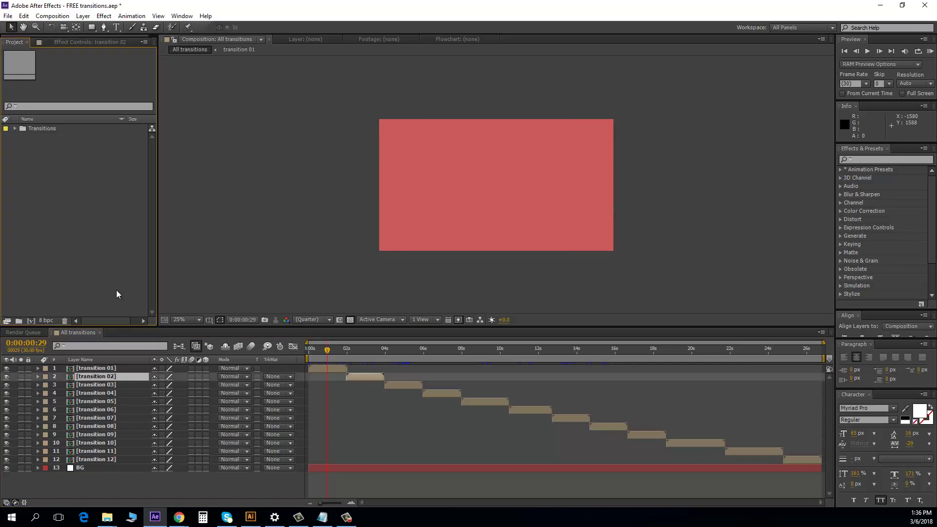
click(15, 128)
click(54, 137)
click(62, 239)
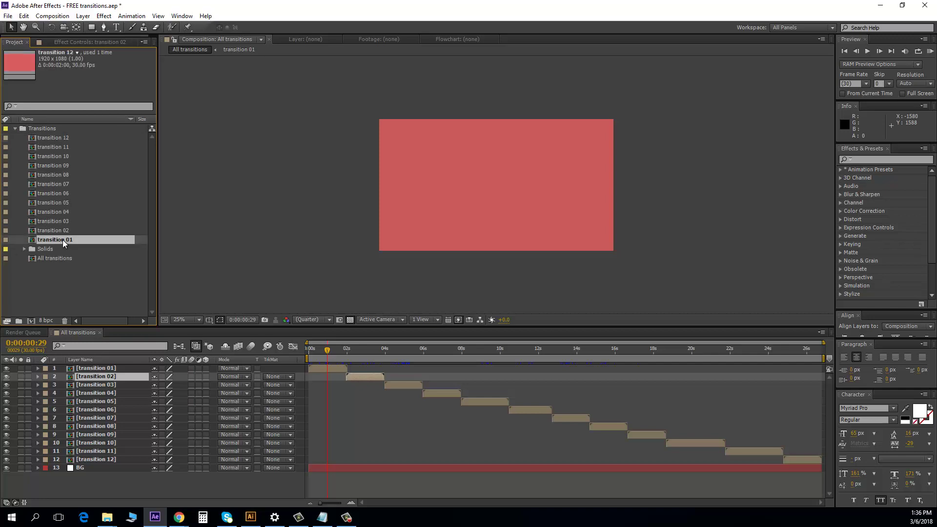
click(75, 286)
Select nine autumn forest photos in File Explorer and drag them into the Project panel
click(107, 517)
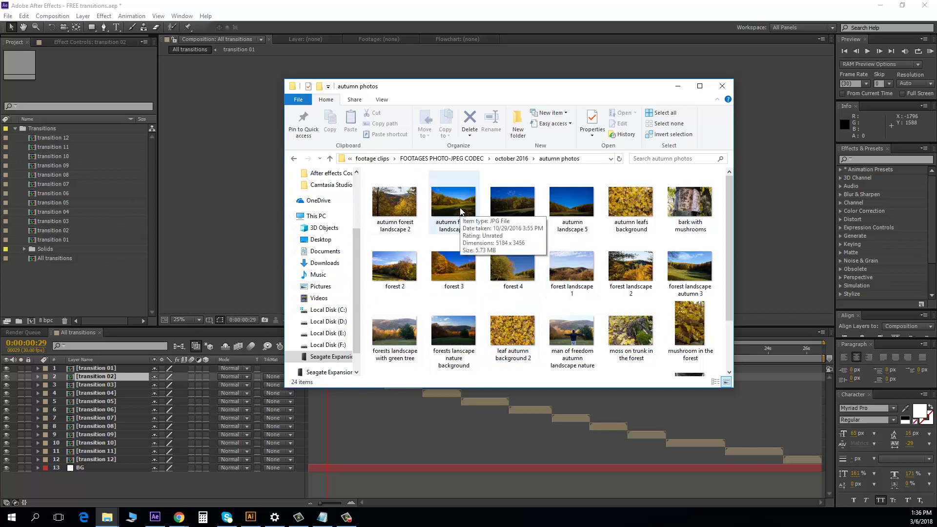
click(471, 232)
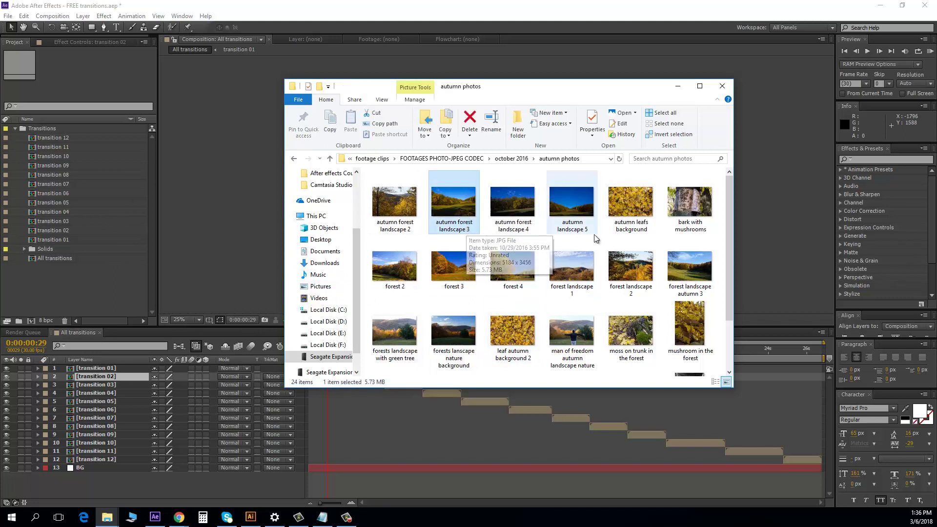
ctrl+click(638, 208)
ctrl+click(458, 270)
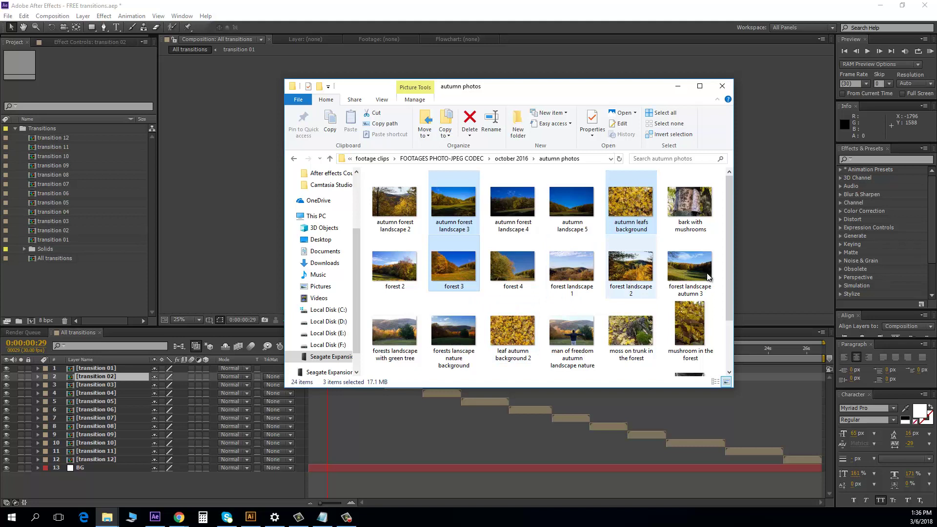
ctrl+click(694, 263)
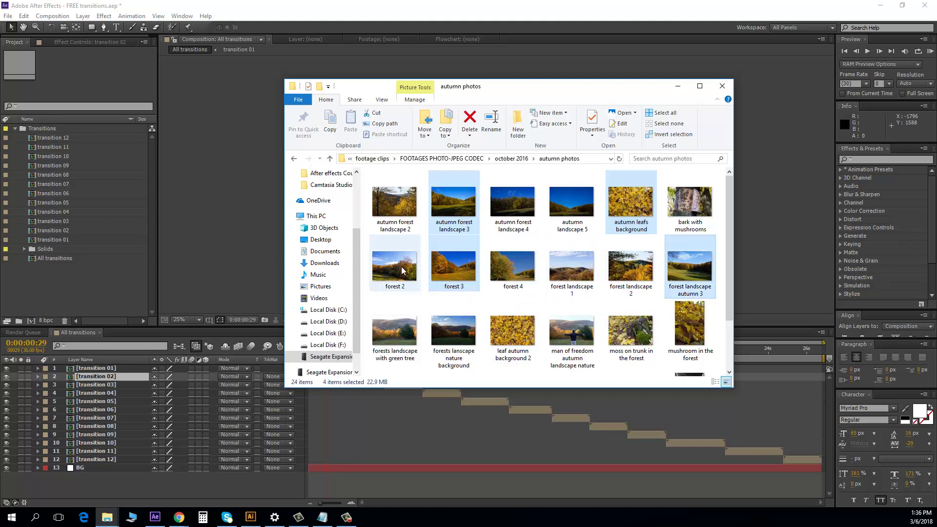
ctrl+click(401, 292)
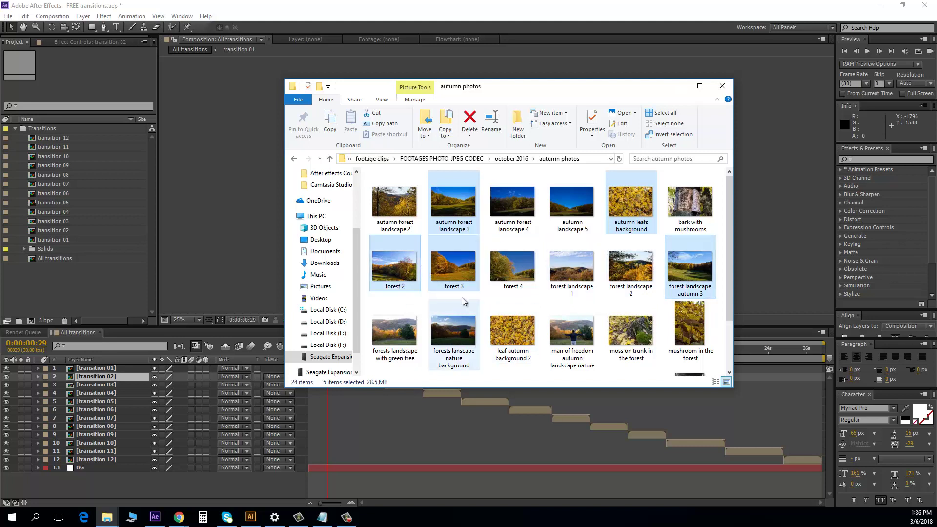
ctrl+click(461, 264)
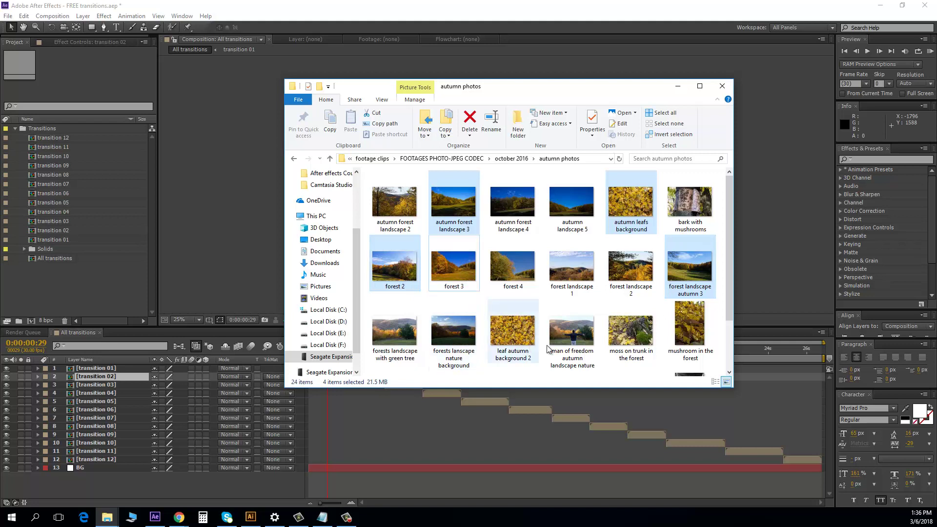
ctrl+click(444, 331)
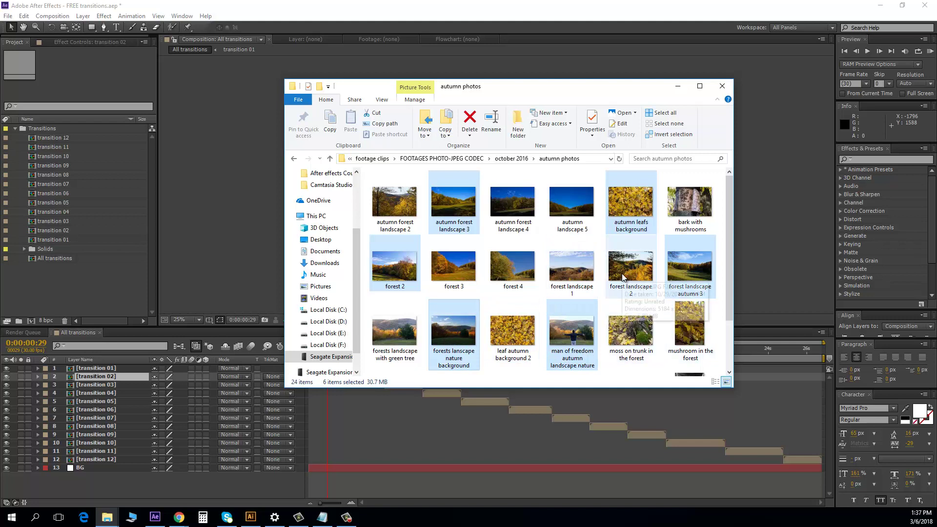
ctrl+click(623, 277)
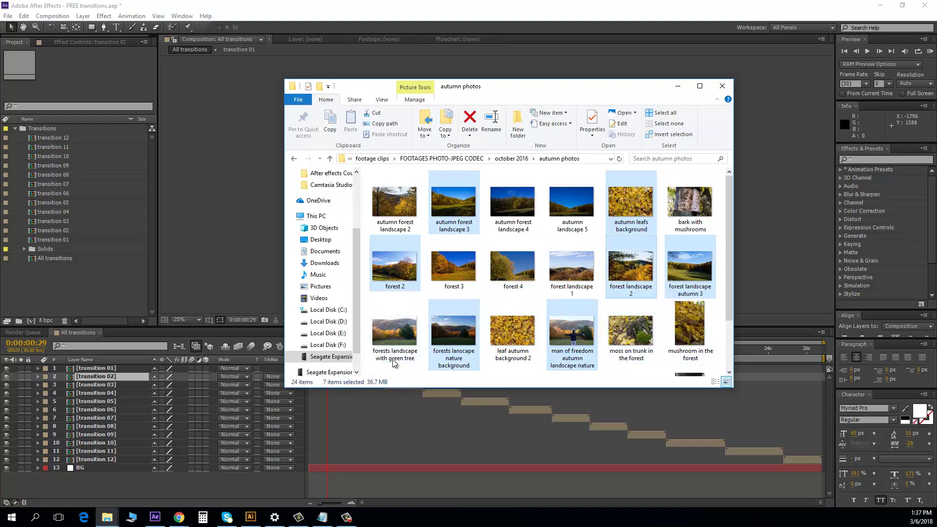
ctrl+click(396, 339)
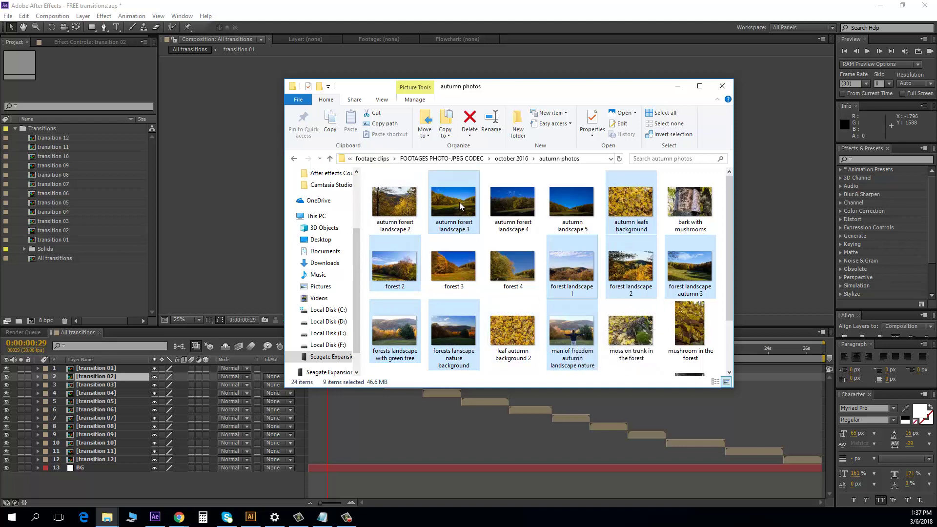
drag(456, 200, 66, 289)
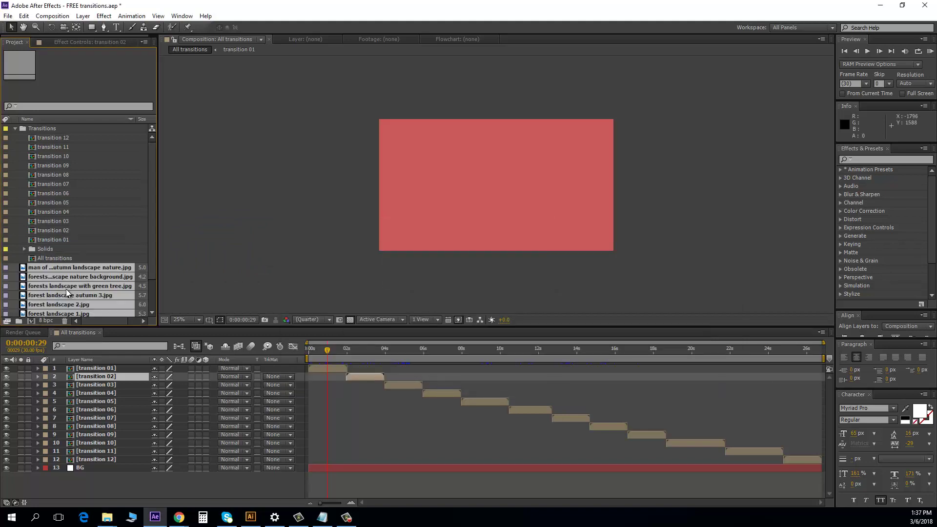
Import tree autumn landscape forest, sun view from forest and moss on trunk photos into the project
scroll(85, 283, down, 2)
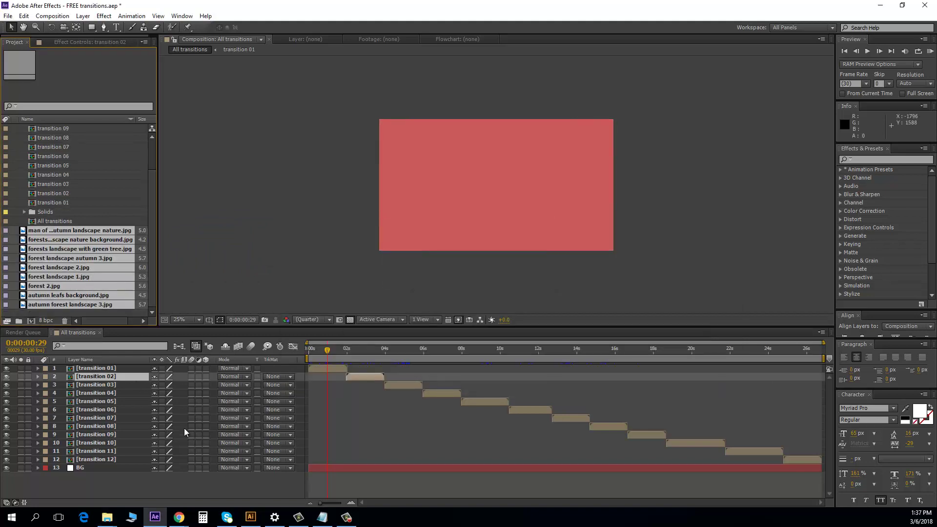
mouse_move(107, 516)
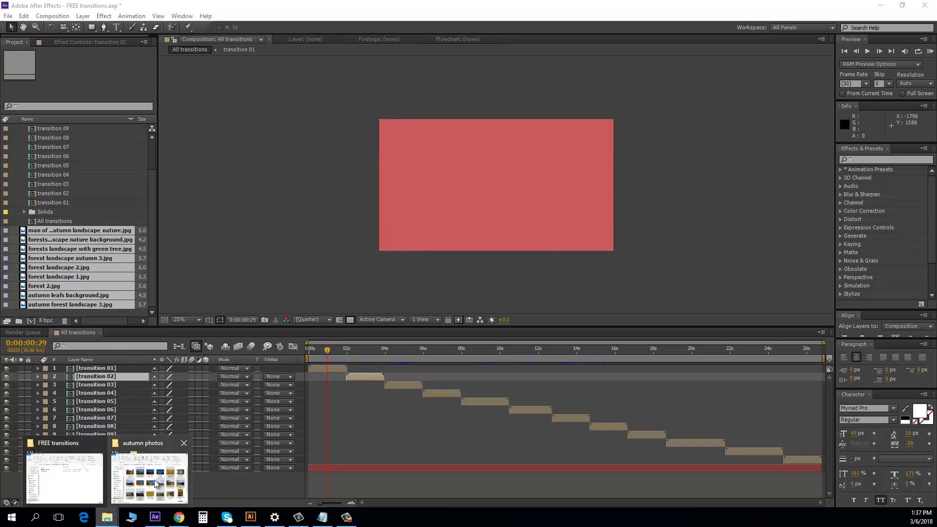
click(155, 483)
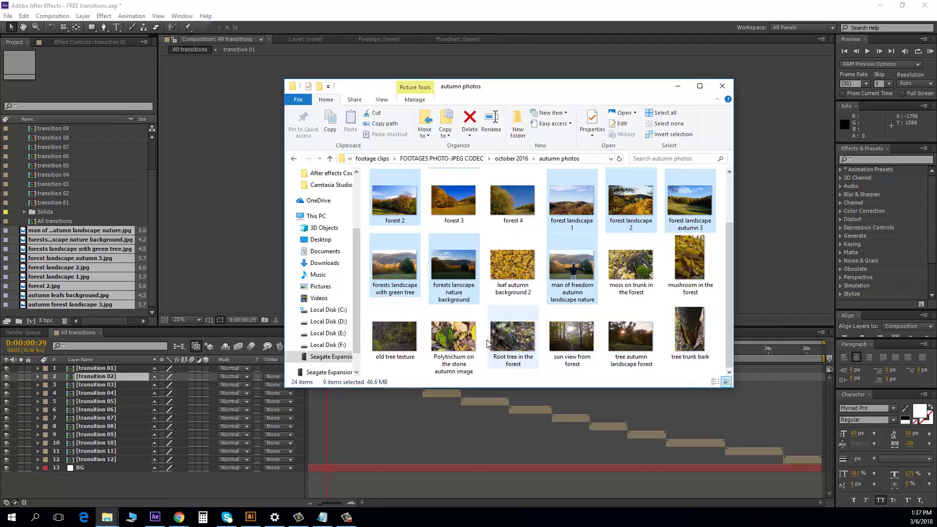
click(631, 333)
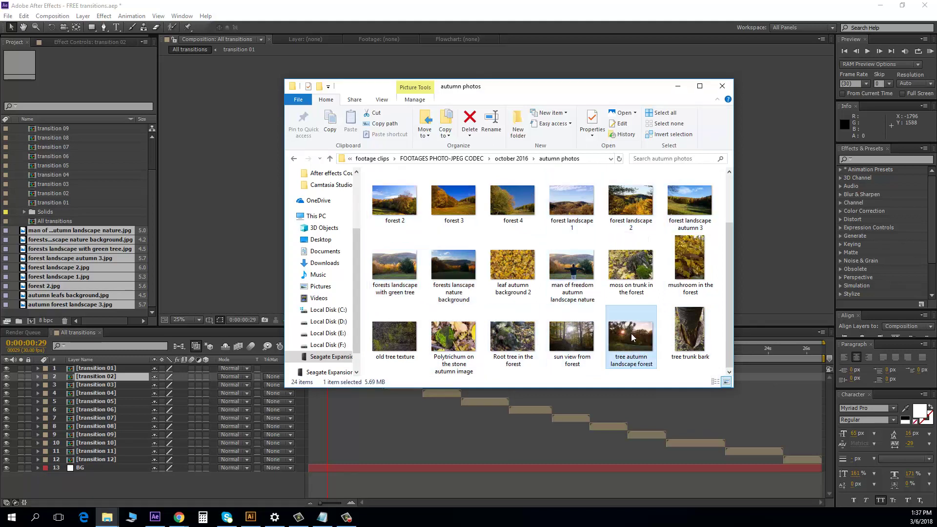
ctrl+click(572, 336)
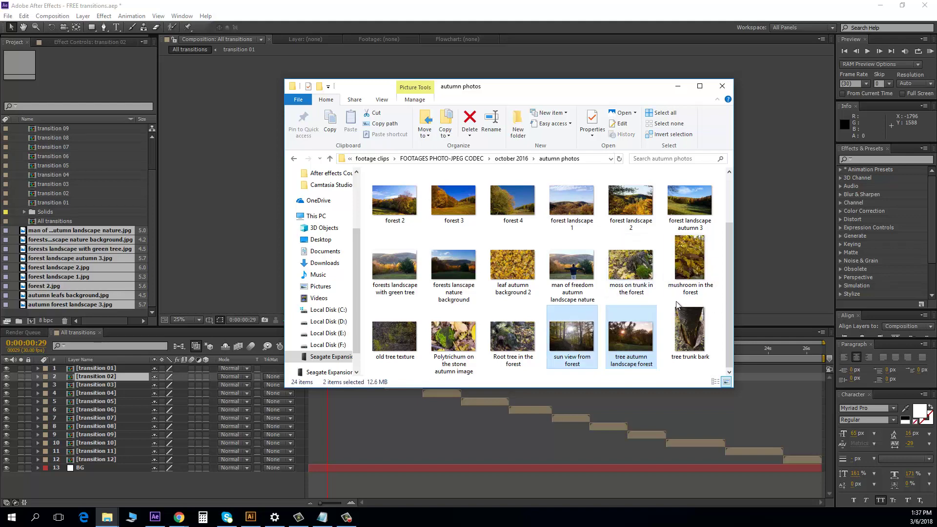
ctrl+click(632, 266)
drag(627, 269, 72, 278)
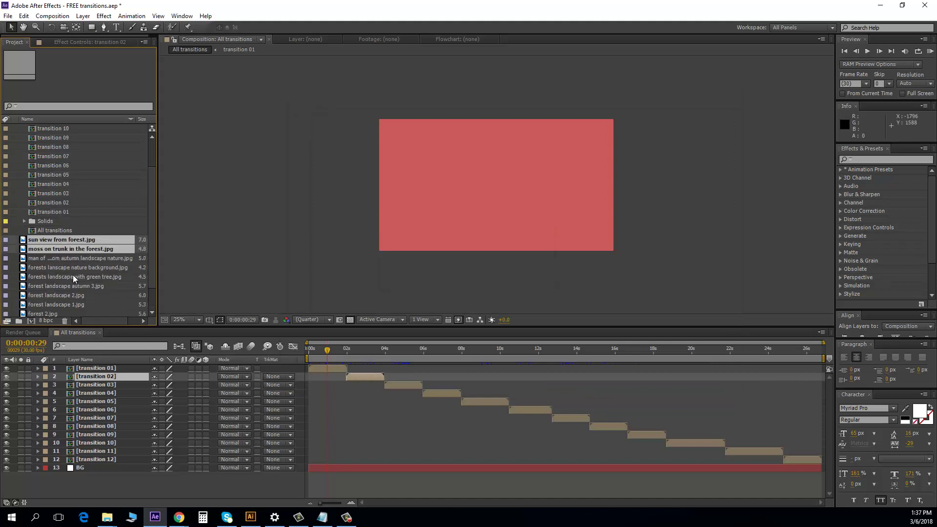
Preview the imported JPEGs, stepping from sun view from forest down to forest 2
scroll(73, 268, down, 1)
click(50, 305)
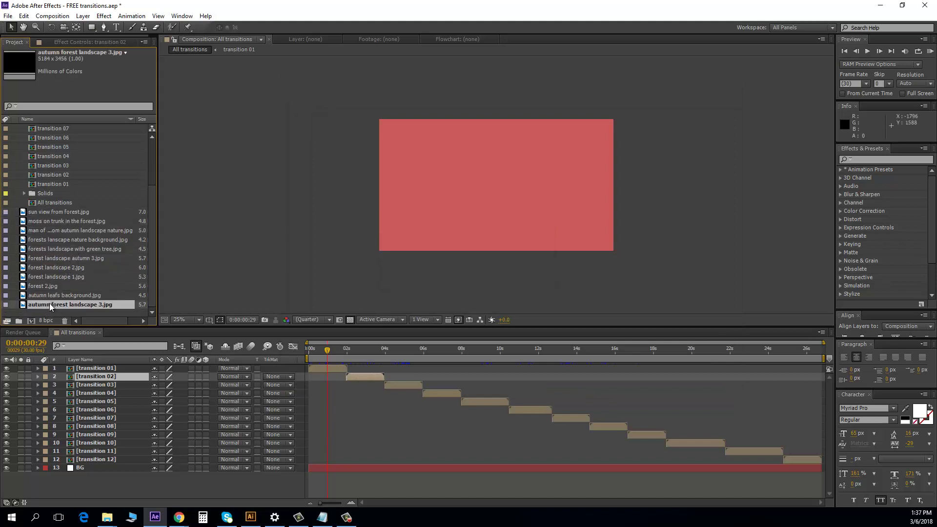
click(64, 212)
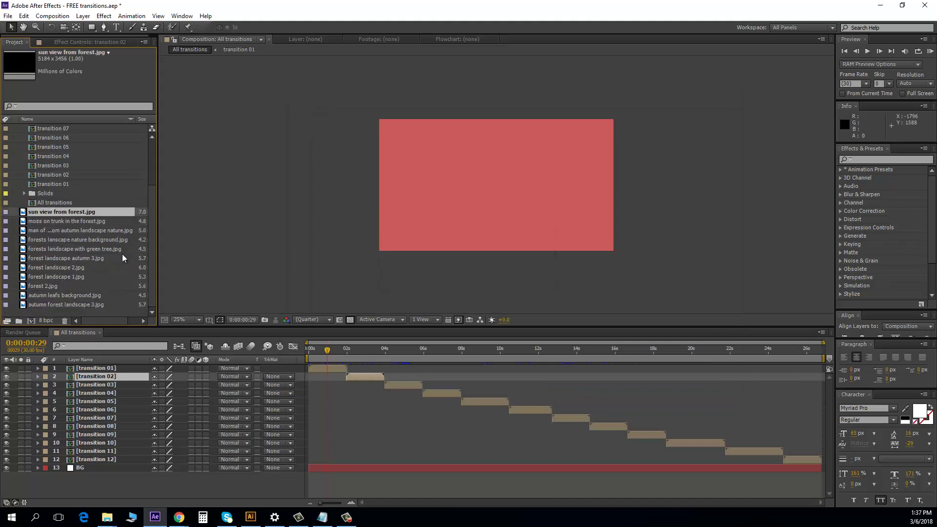
key(Down)
key(Down)
key(Down)
key(Down)
key(Down)
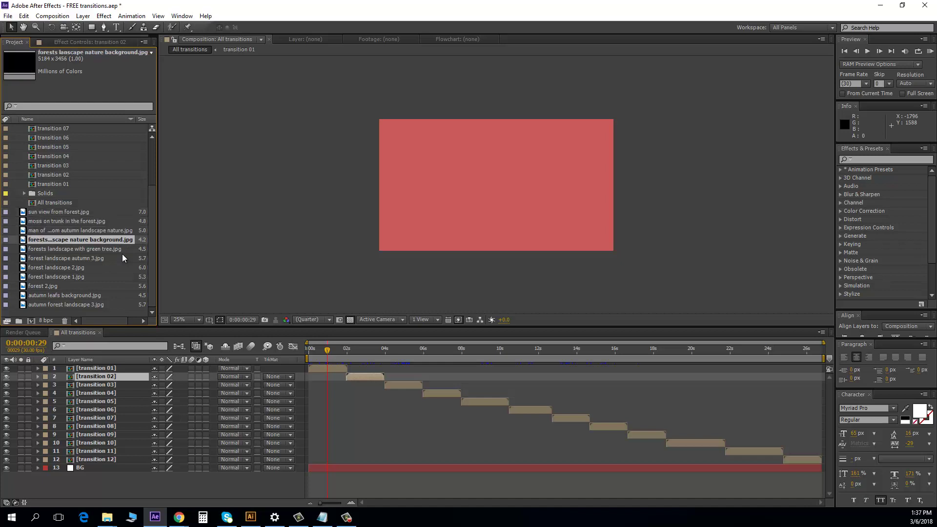
key(Down)
key(Down)
key(Down)
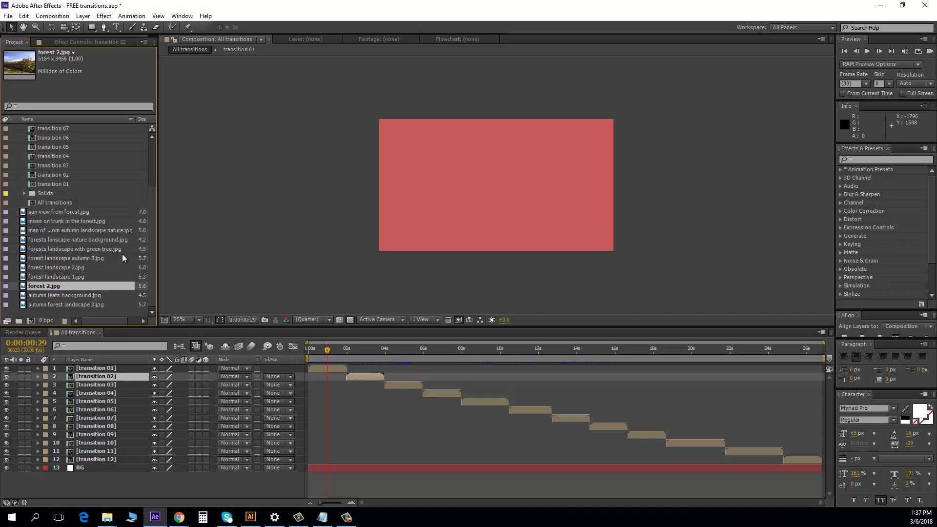
click(58, 214)
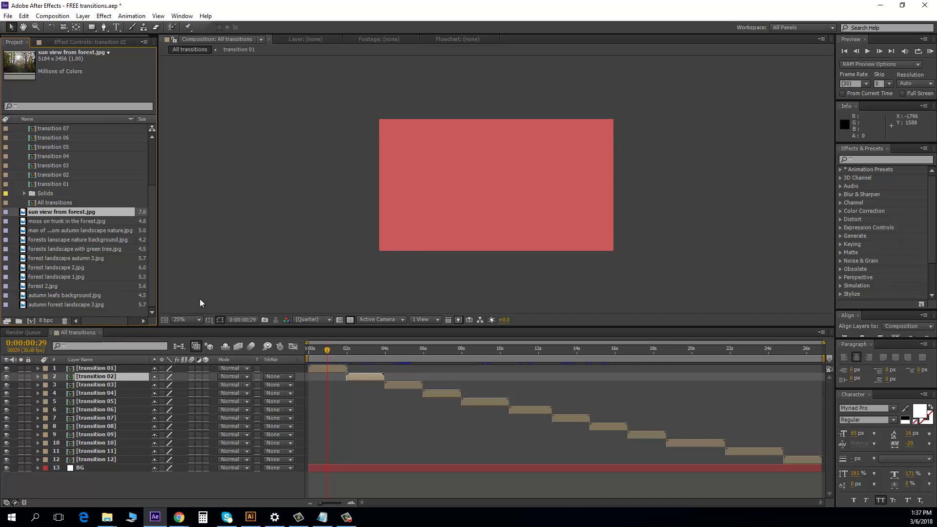
Create a new 1920×1080, 30 fps composition named My slide photo show
click(52, 17)
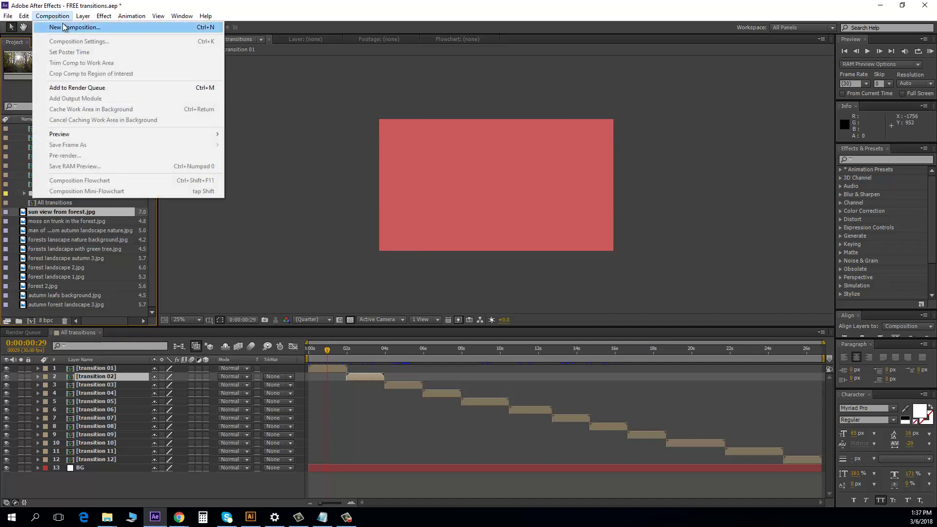
click(64, 27)
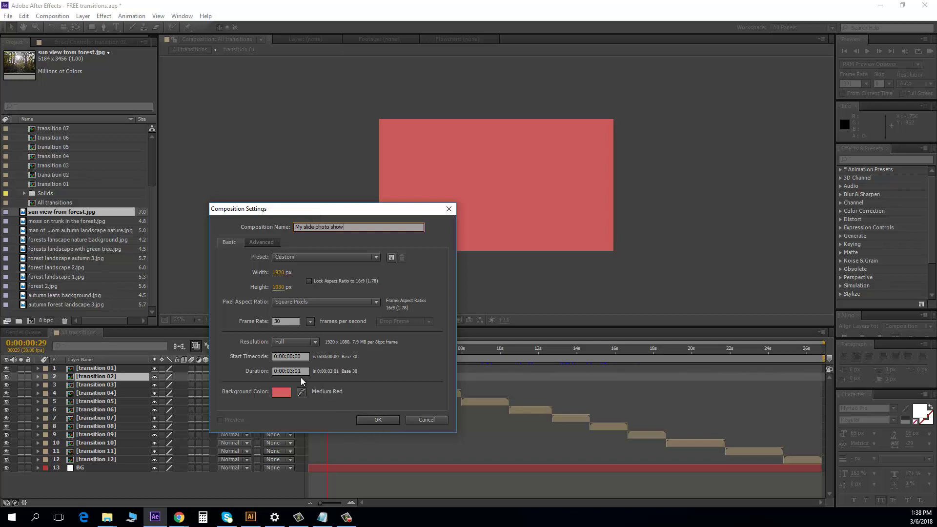
click(374, 419)
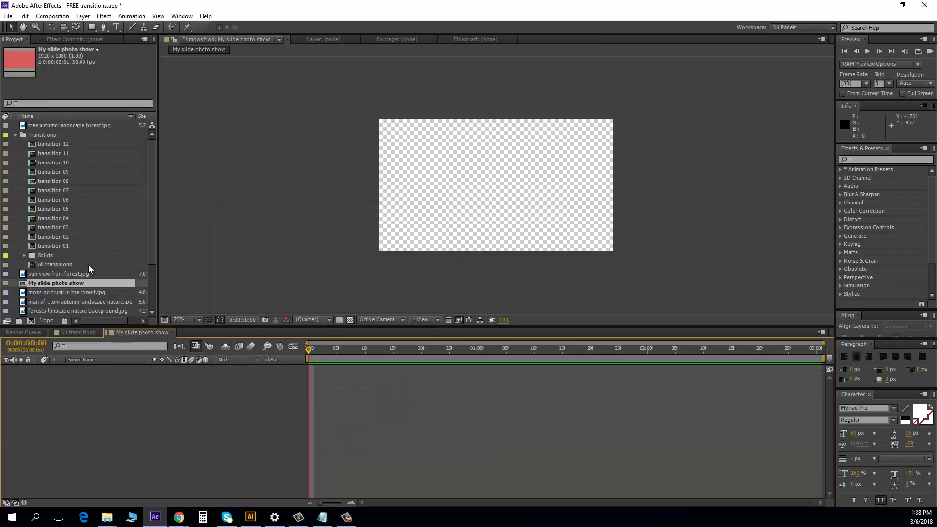
Preview the imported photos, including tree autumn landscape forest and the man in autumn landscape
click(78, 273)
click(90, 125)
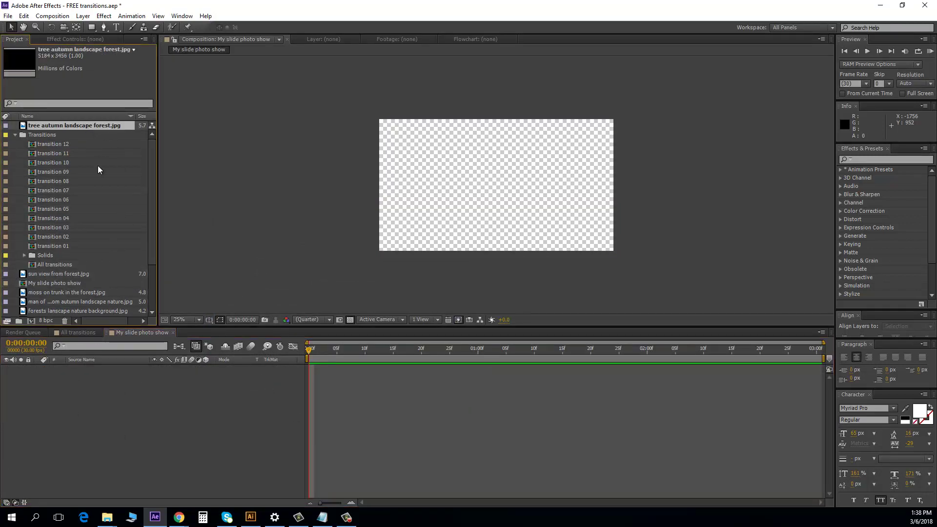
scroll(100, 185, down, 3)
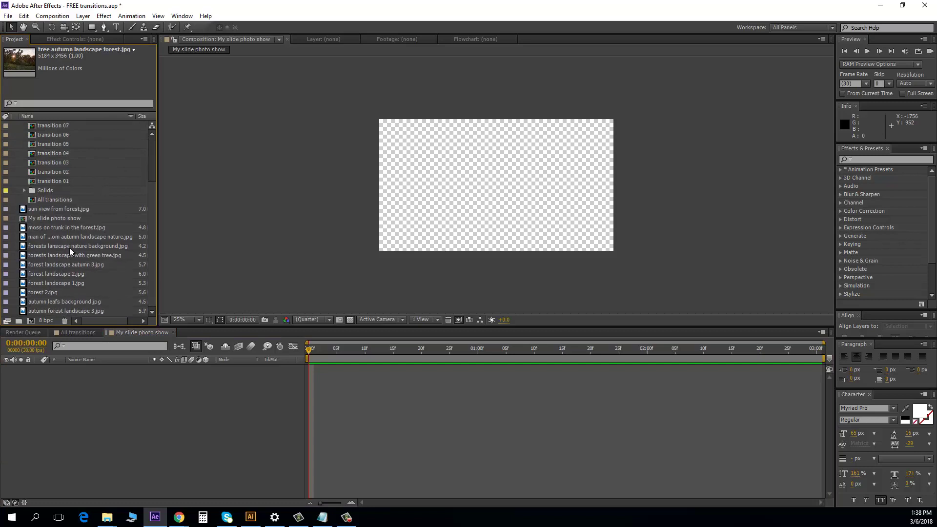
scroll(88, 168, up, 2)
scroll(89, 168, down, 2)
scroll(81, 203, up, 3)
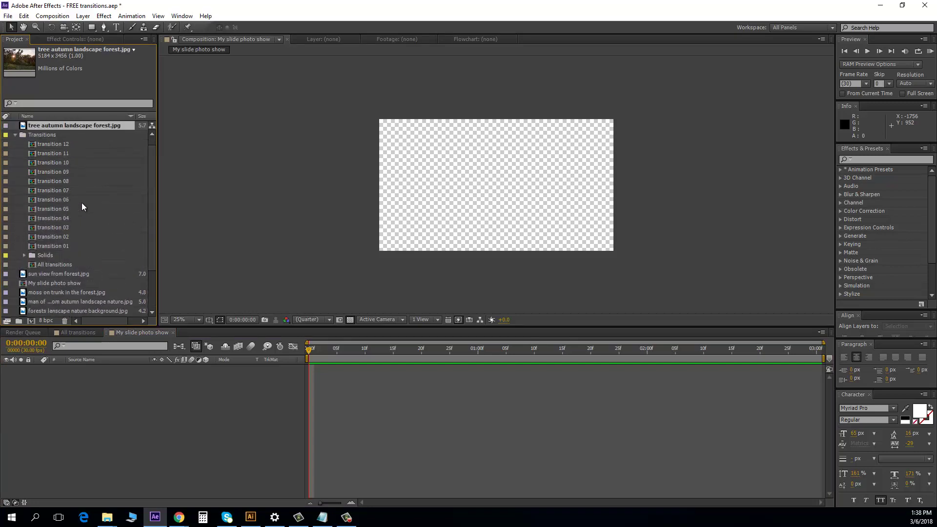
scroll(87, 273, down, 2)
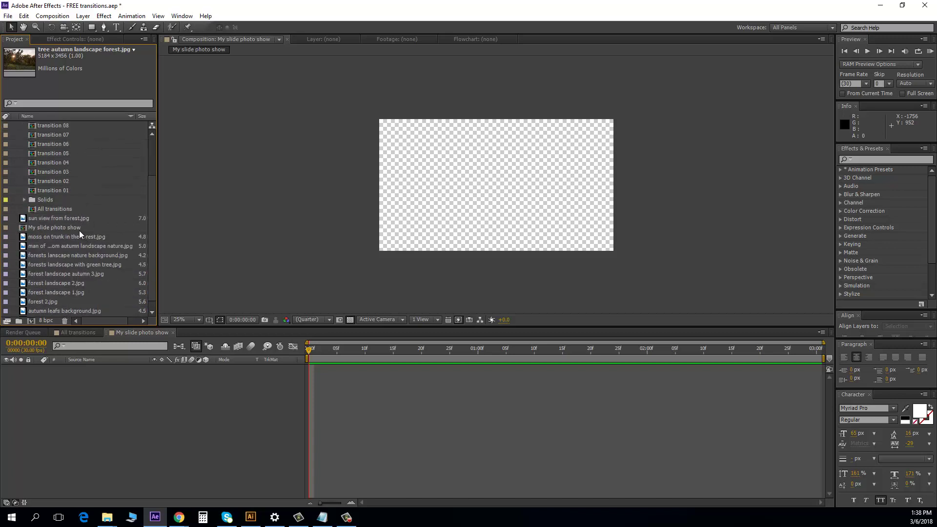
click(83, 248)
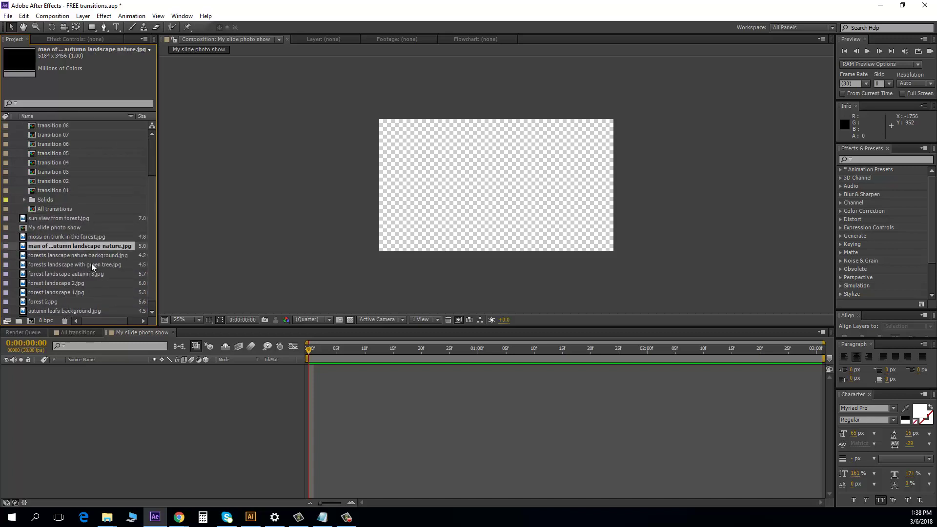
key(Down)
key(Down)
key(Down)
key(Down)
key(Down)
key(Down)
key(Down)
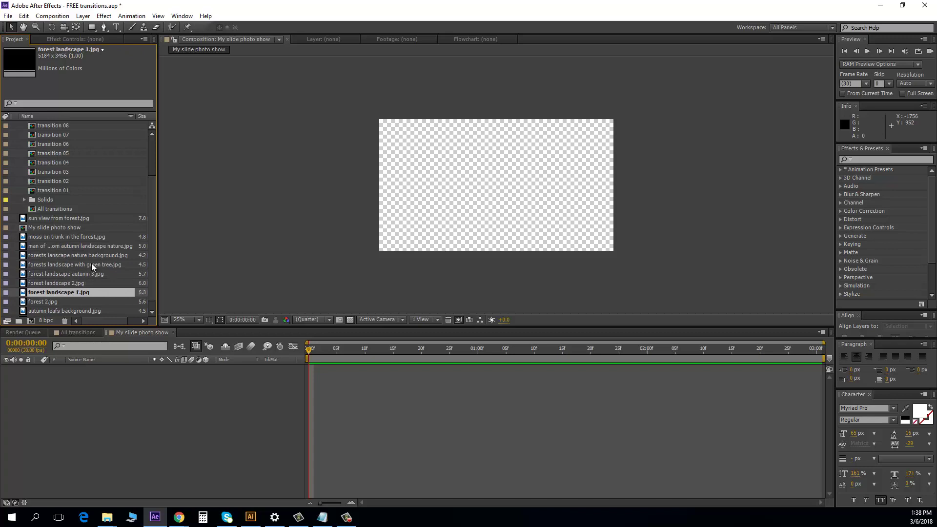
key(Down)
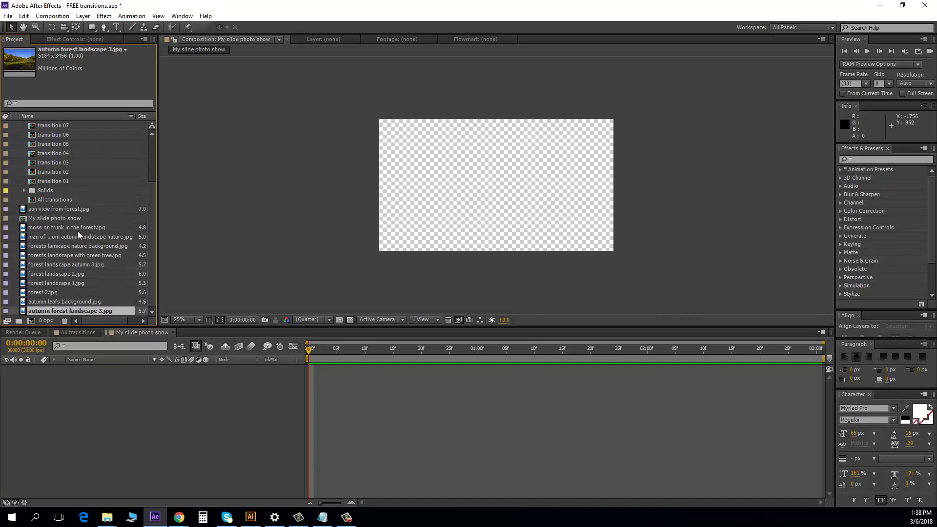
scroll(82, 230, up, 3)
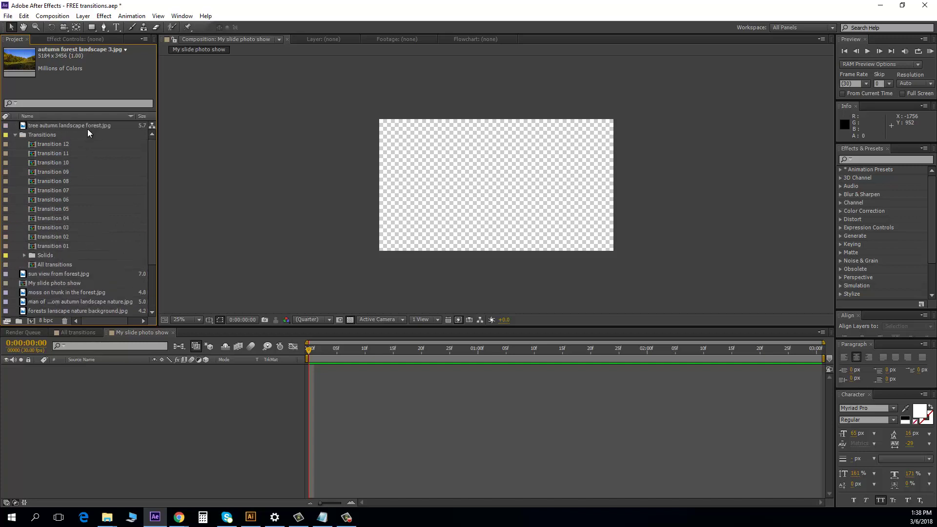
Select all twelve photos, from tree autumn landscape forest to autumn leafs background
click(91, 126)
key(Up)
ctrl+click(82, 209)
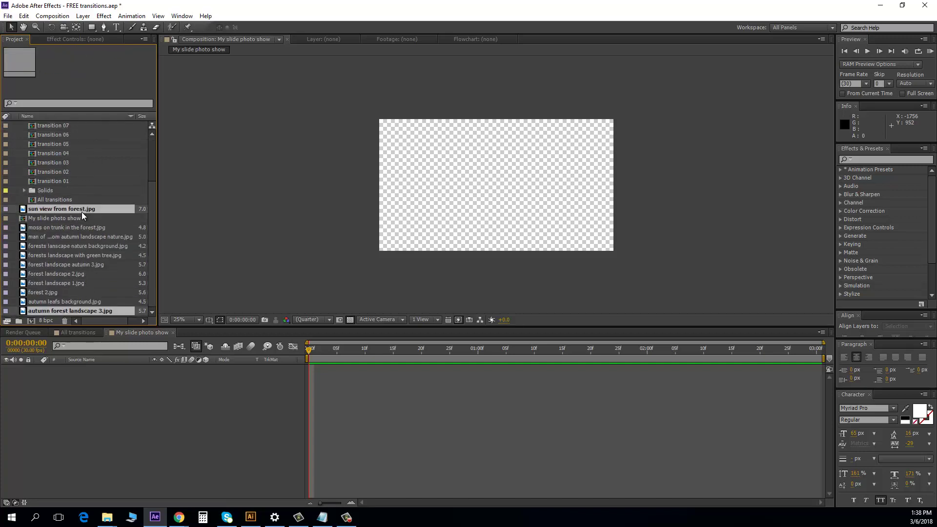
ctrl+click(74, 227)
ctrl+click(73, 238)
ctrl+click(73, 248)
ctrl+click(72, 256)
ctrl+click(72, 265)
ctrl+click(68, 274)
ctrl+click(69, 283)
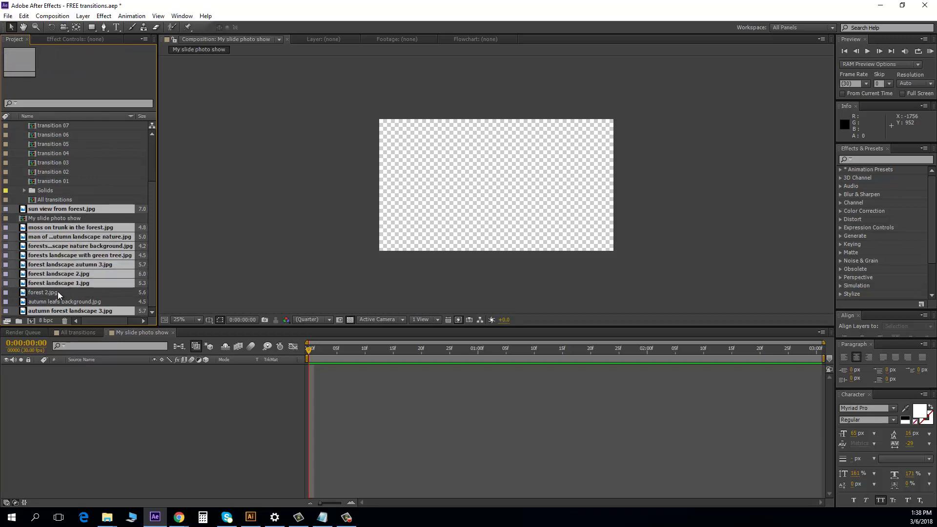
ctrl+click(58, 292)
ctrl+click(59, 301)
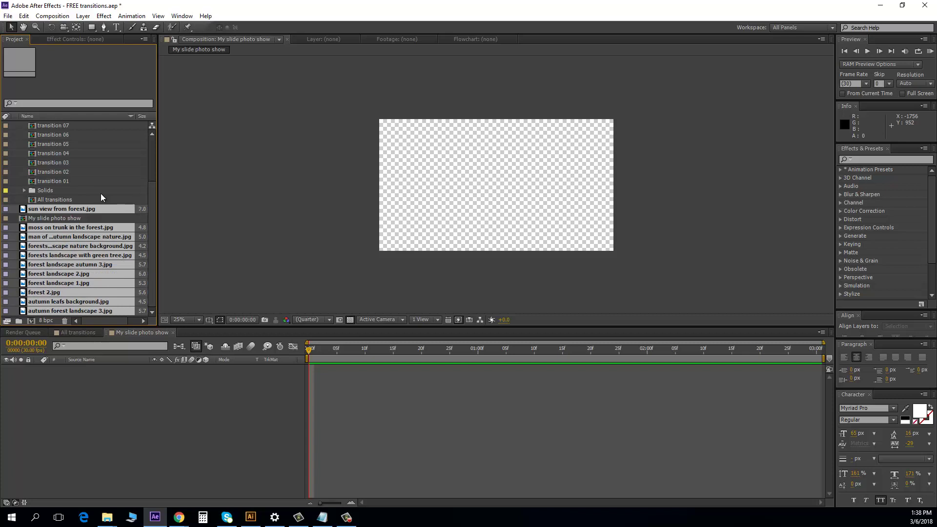
scroll(92, 185, up, 3)
Drop the twelve selected photos into the My slide photo show timeline and scrub to check them
drag(78, 125, 122, 390)
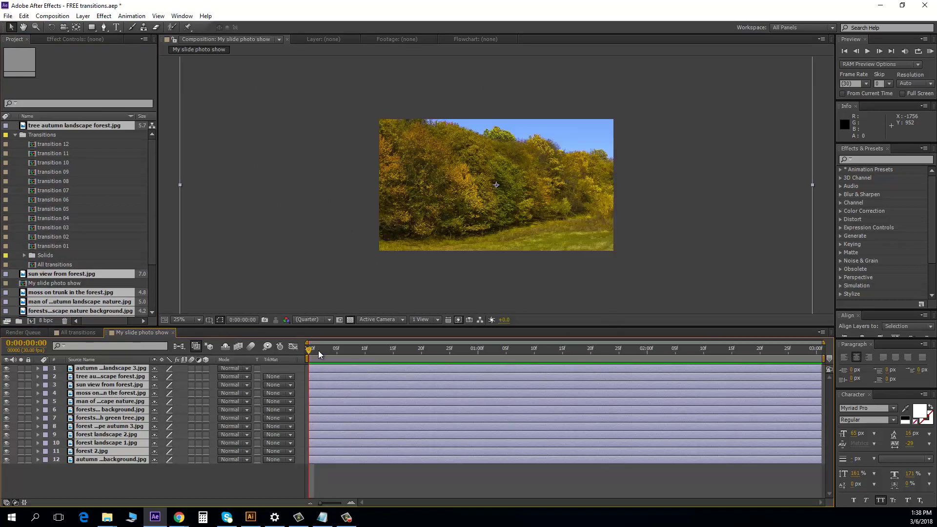
drag(323, 354, 647, 366)
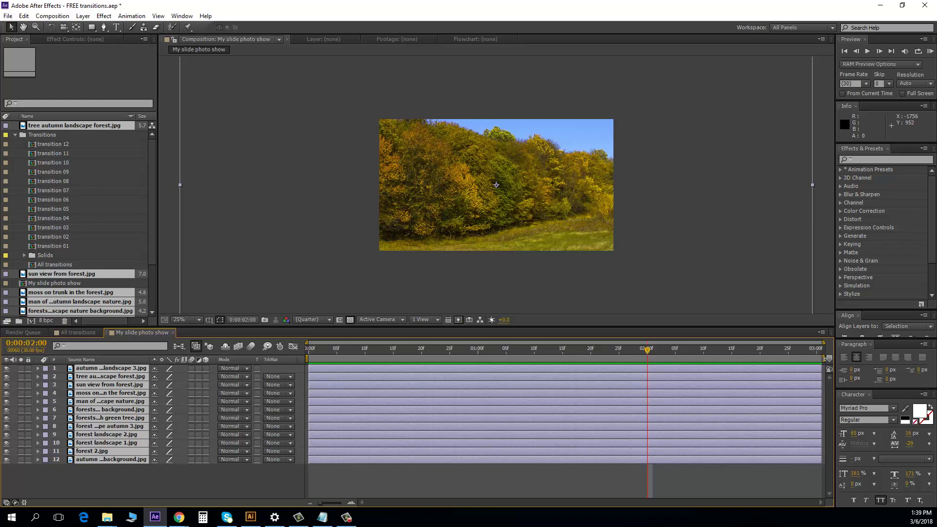
Trim the out points of all twelve photo layers to 0:00:02:00
drag(821, 373, 410, 352)
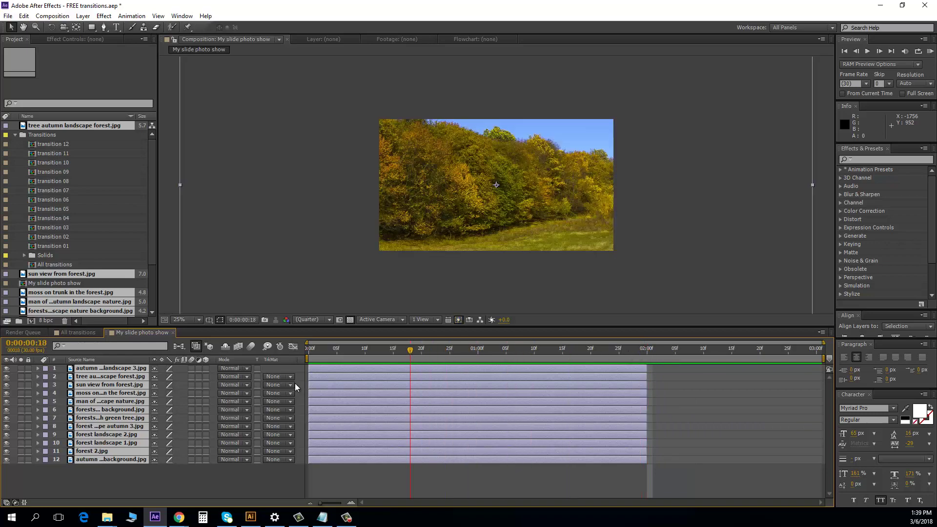
Lower the Scale of all selected photo layers to about 37%
key(s)
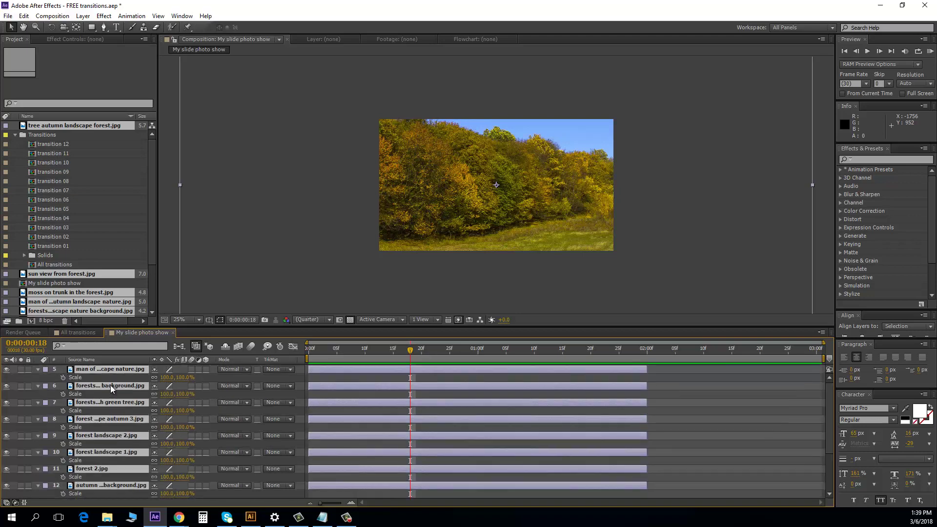
key(comma)
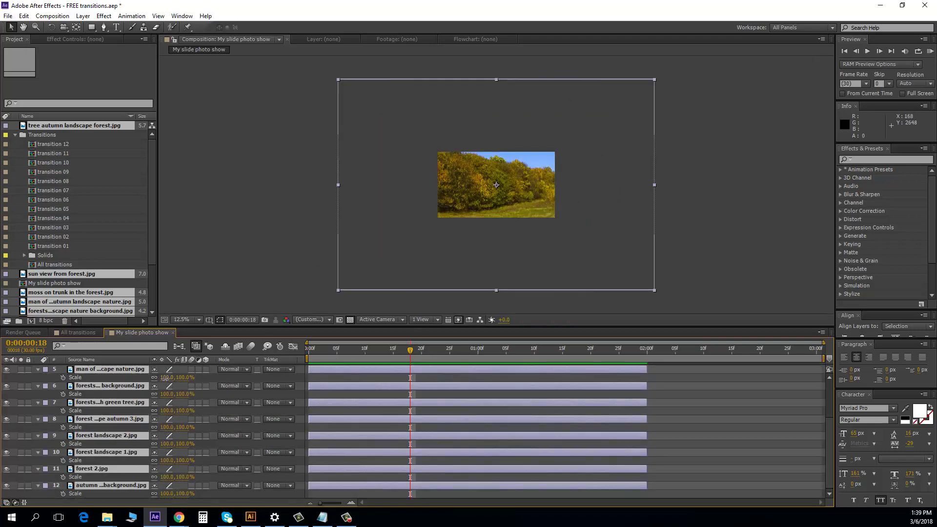
drag(164, 378, 144, 383)
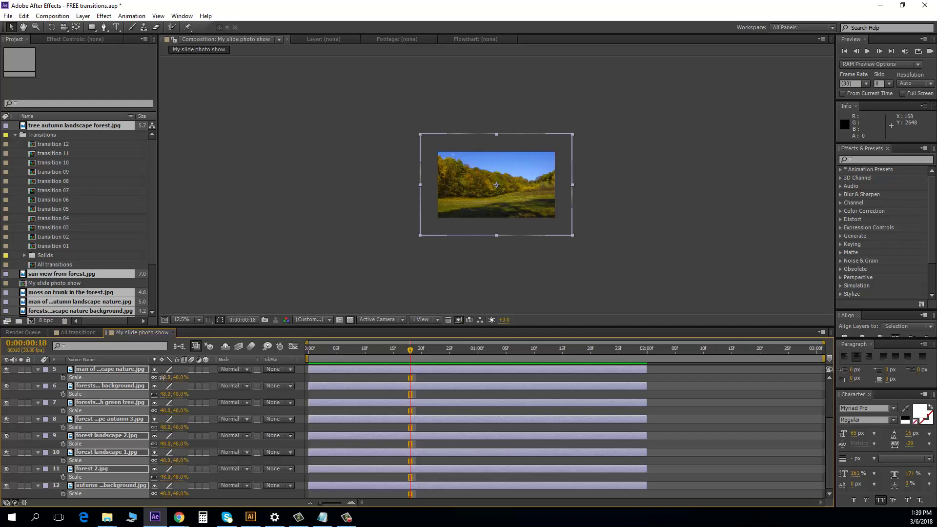
drag(156, 378, 154, 378)
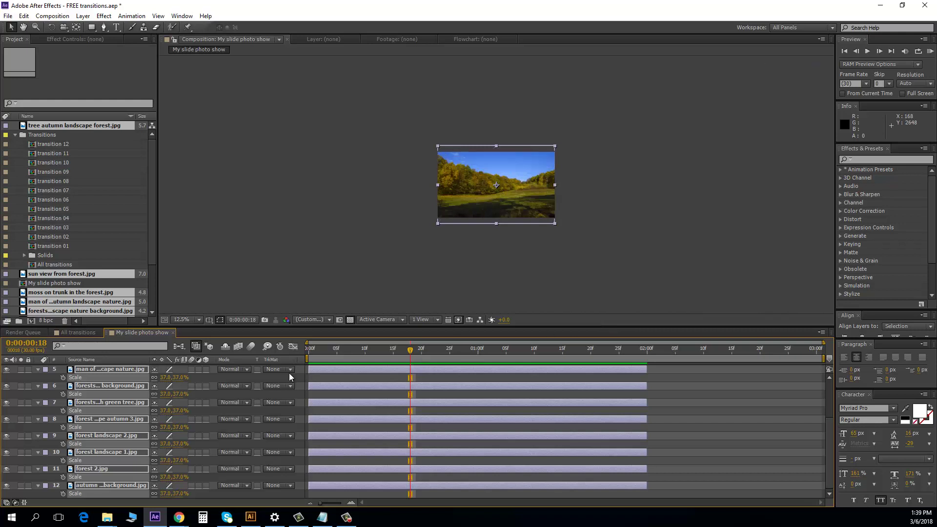
Return the time indicator to the start and reselect all twelve photo layers
click(268, 376)
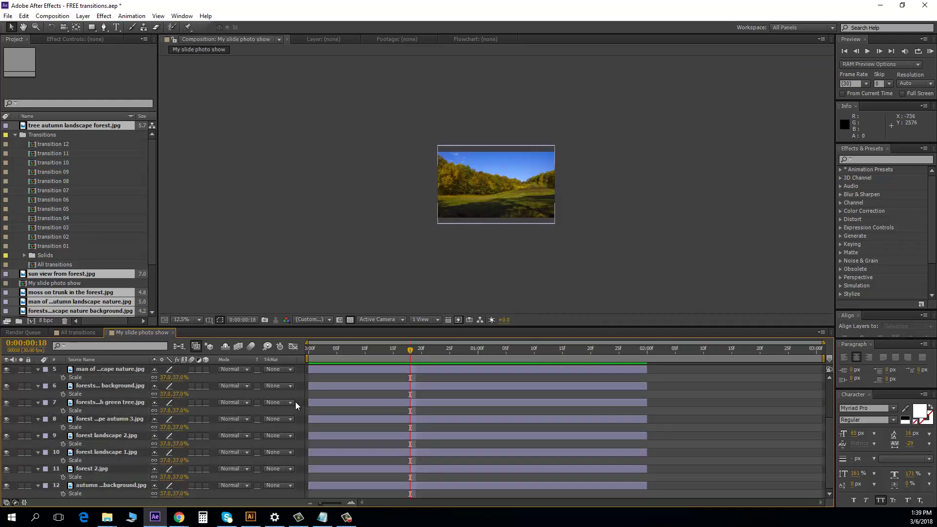
drag(410, 349, 449, 363)
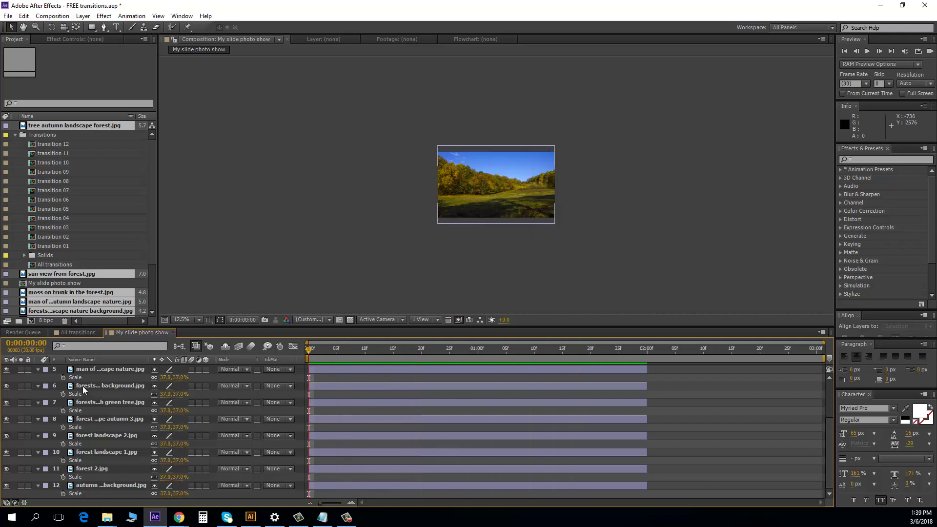
click(99, 375)
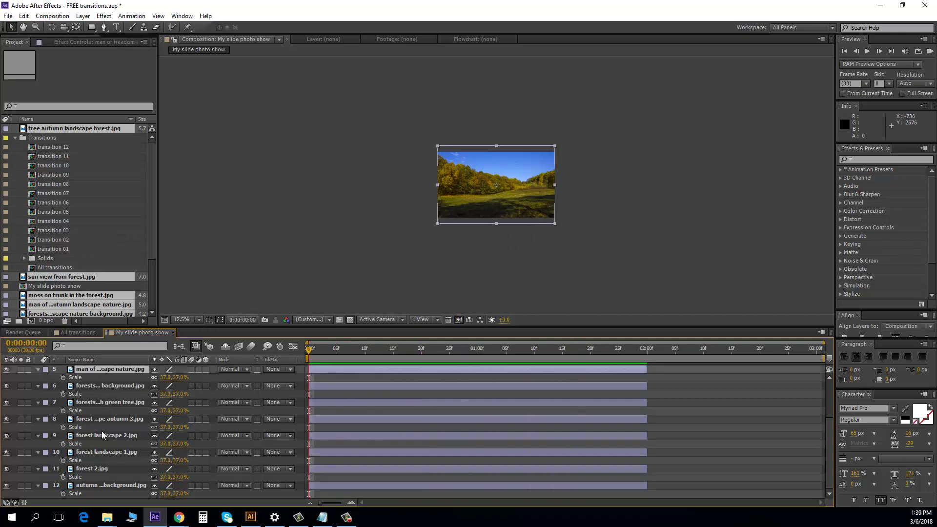
shift+click(107, 486)
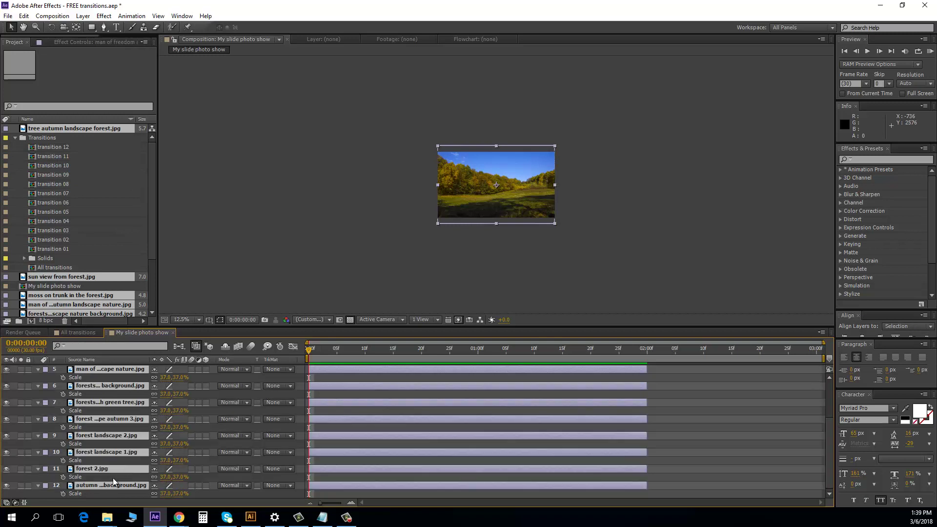
scroll(128, 462, up, 4)
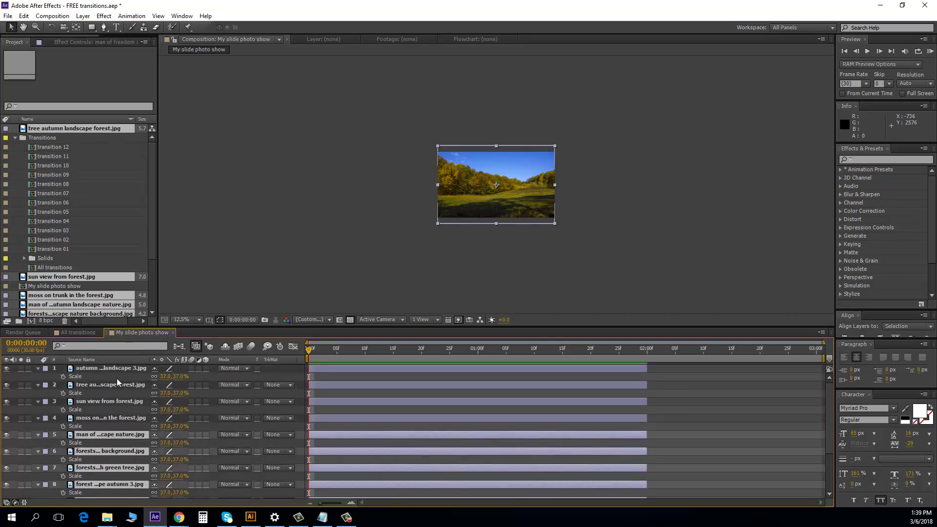
key(ctrl+a)
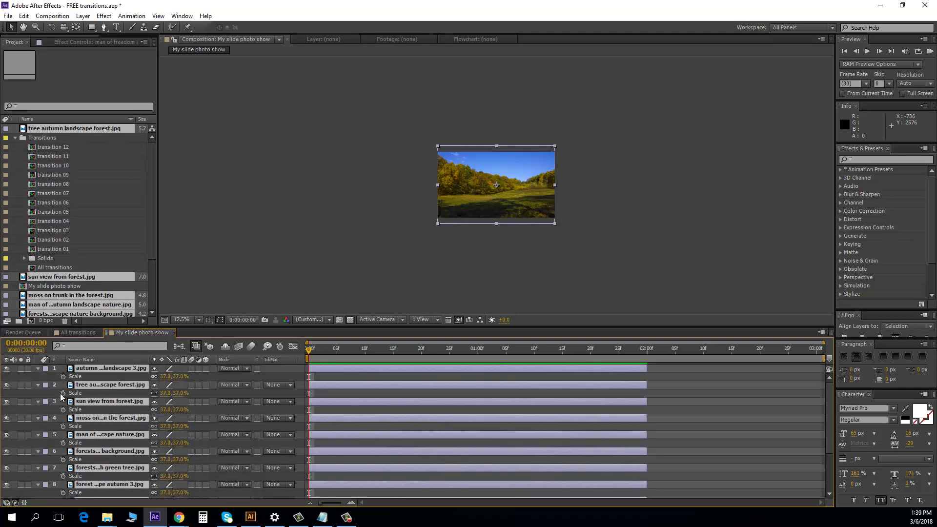
Collapse Scale, deselect layers and scrub through the first two seconds of the slideshow
key(s)
click(156, 478)
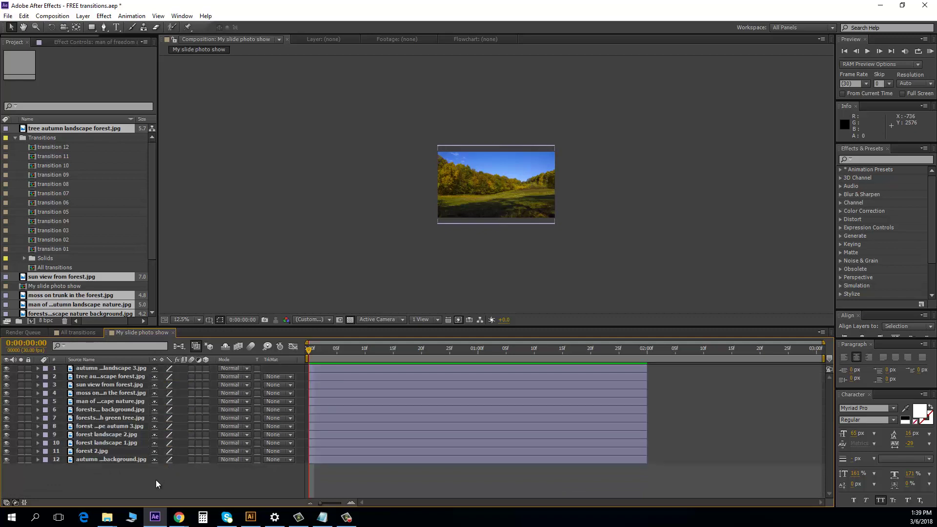
drag(321, 352, 598, 374)
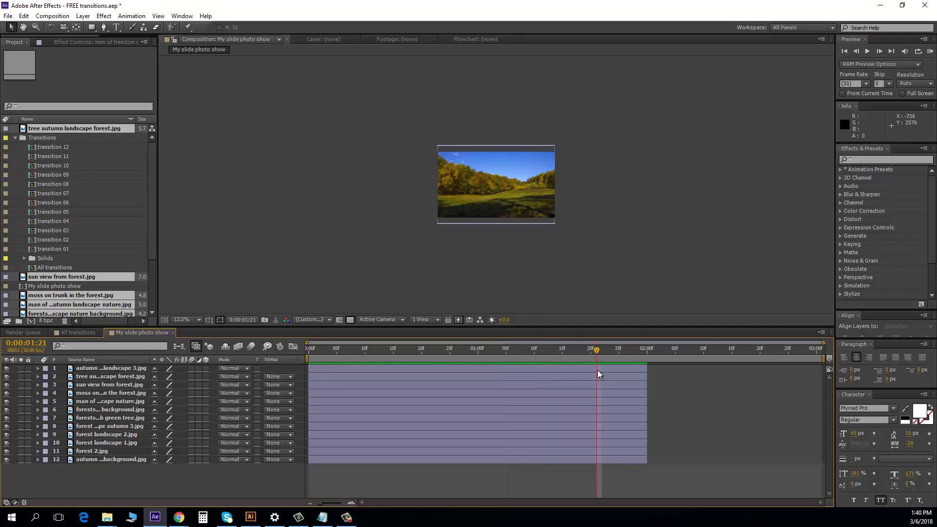
drag(598, 350, 286, 348)
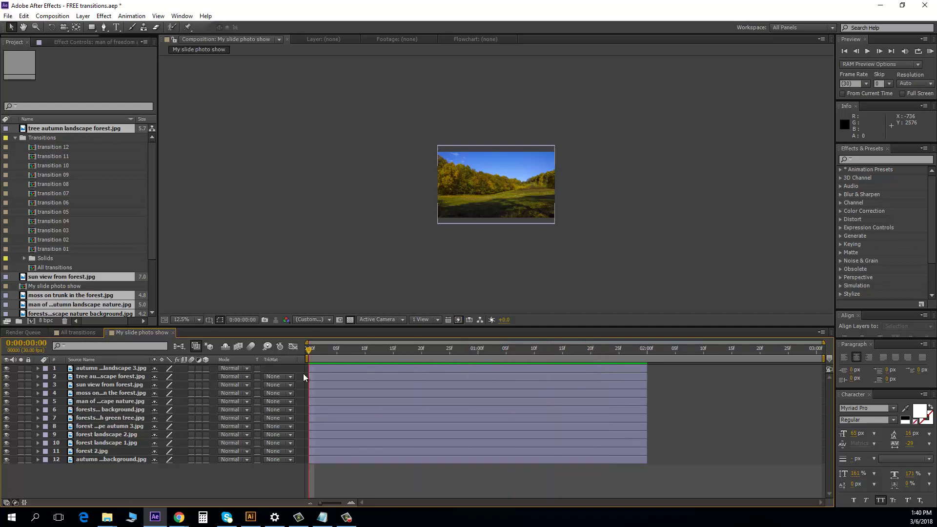
Preview the slideshow at 25% zoom, then select all photo layers and show their Scale
key(period)
key(KP_0)
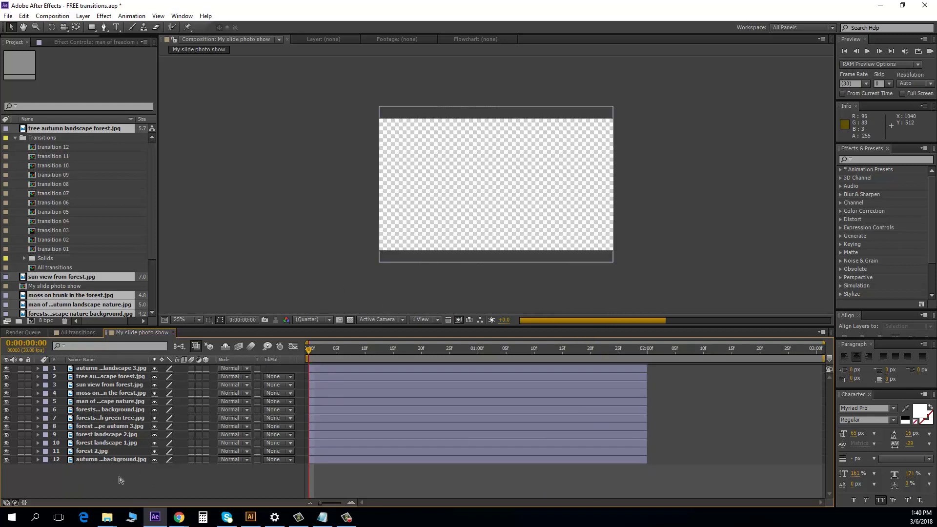
drag(125, 482, 82, 372)
key(s)
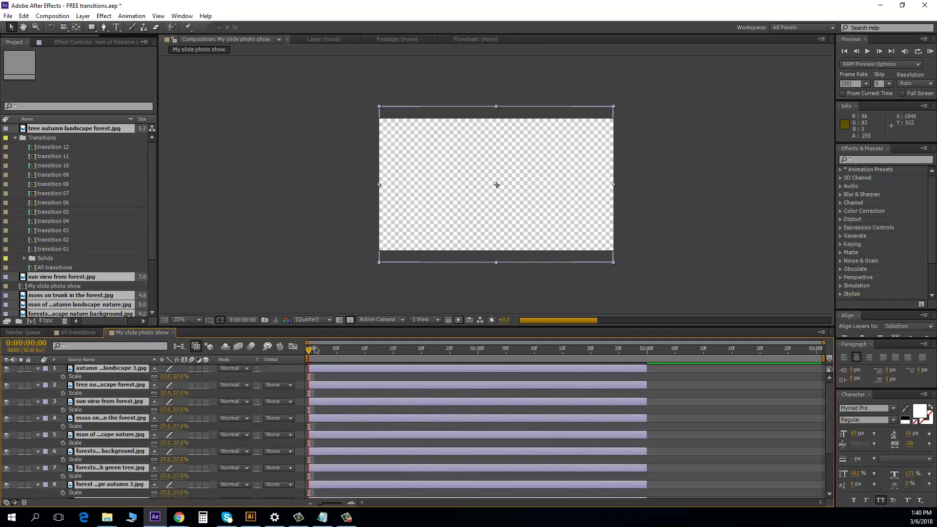
Keyframe Scale on all photo layers, enlarging them to 46% at two seconds, and preview the zoom
click(63, 376)
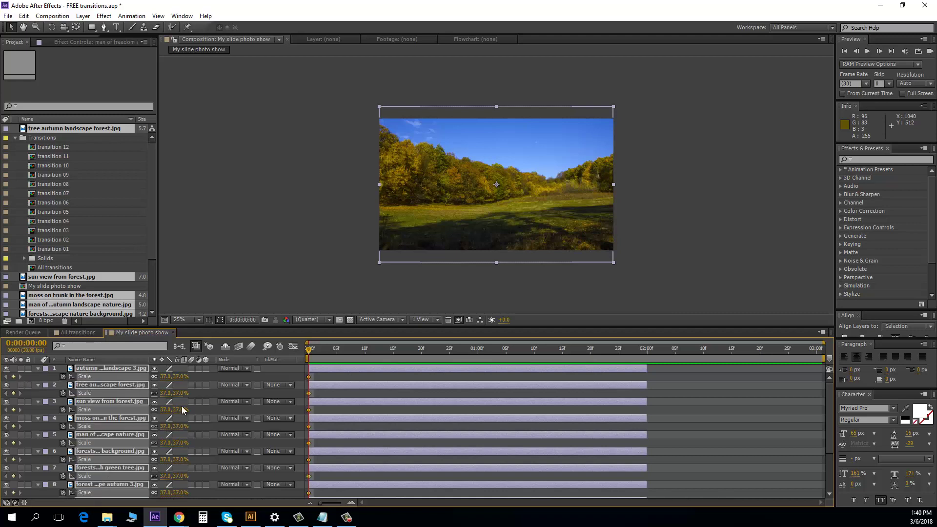
scroll(190, 442, down, 3)
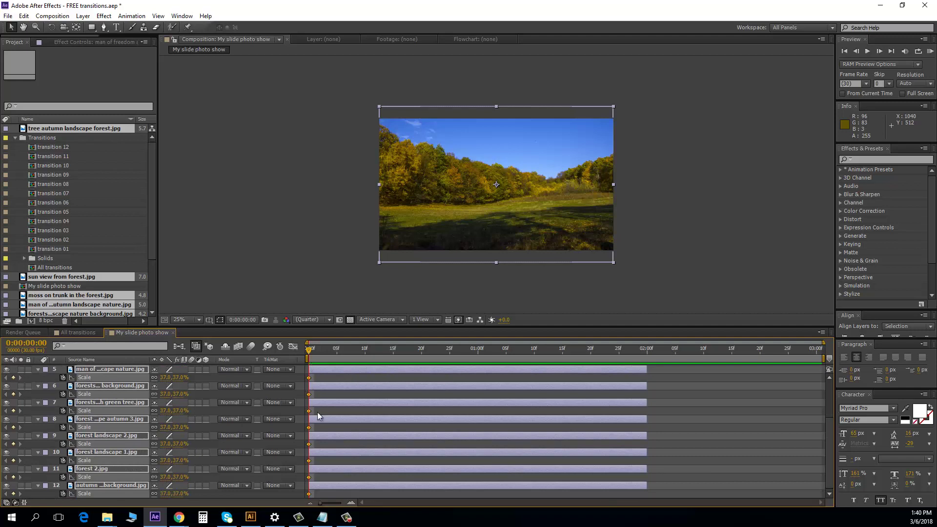
scroll(318, 415, up, 3)
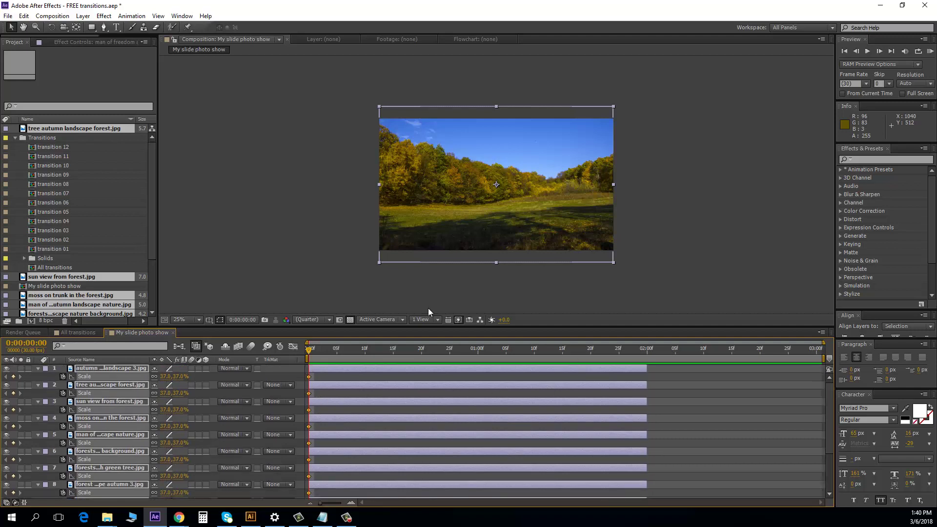
key(space)
drag(376, 352, 648, 359)
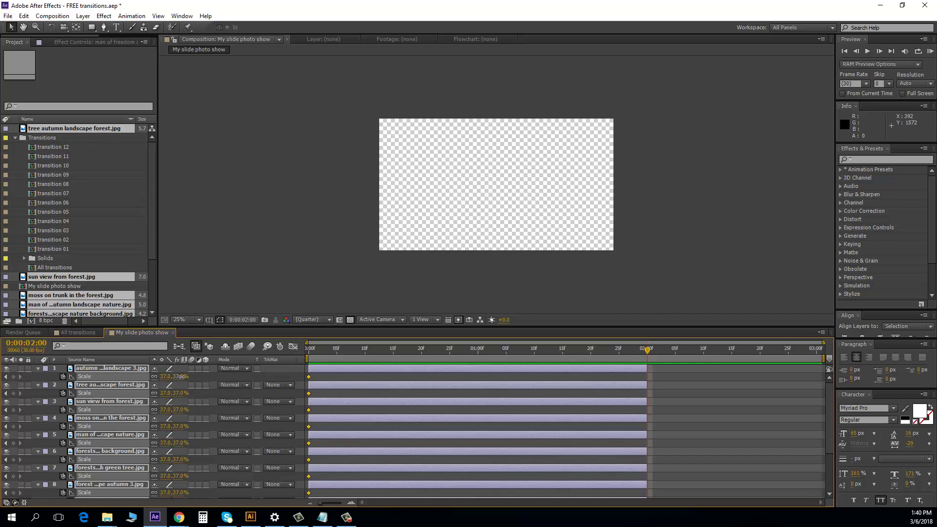
drag(182, 376, 189, 390)
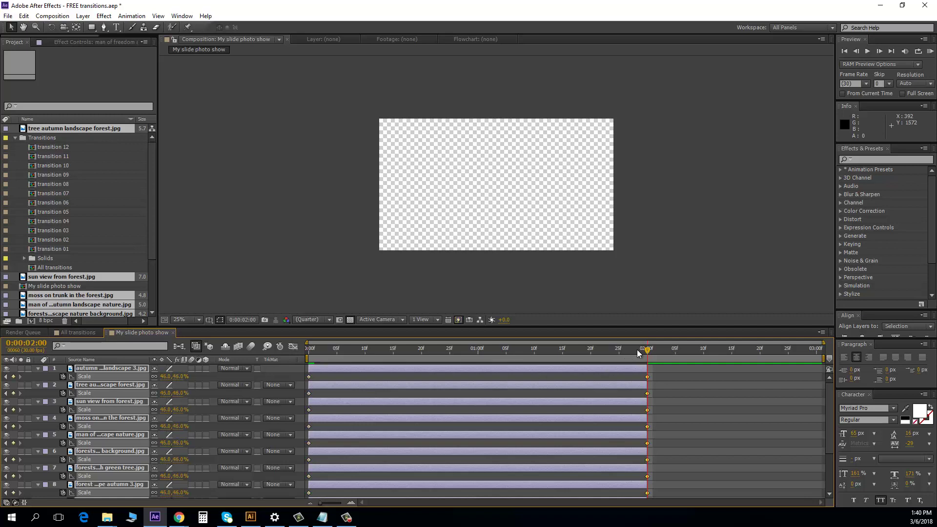
drag(641, 354, 290, 385)
click(297, 376)
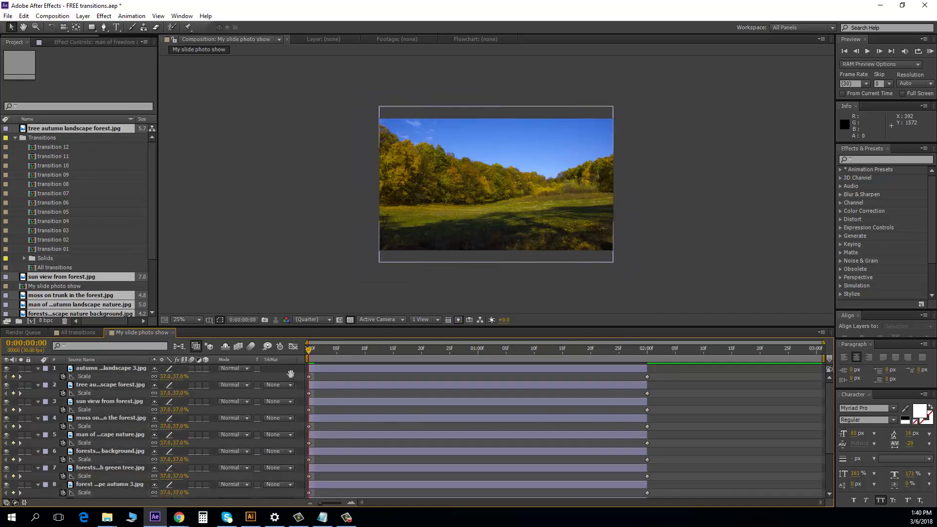
key(space)
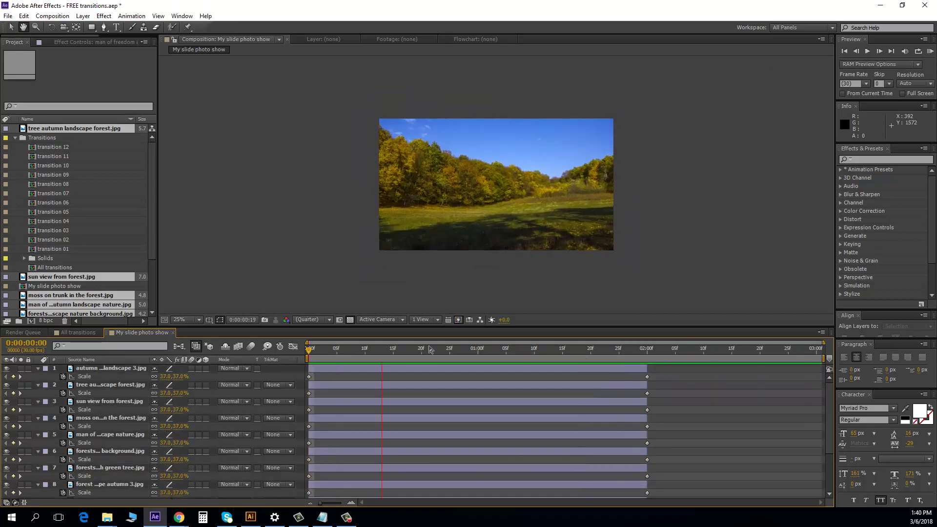
drag(430, 348, 443, 348)
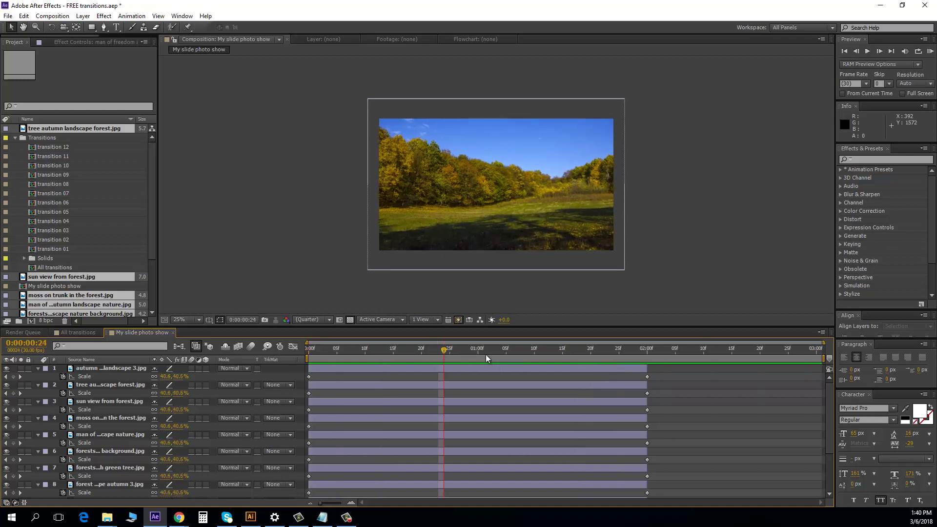
Change every photo layer's two-second Scale keyframe to 40% and preview the gentler zoom
drag(512, 357, 657, 371)
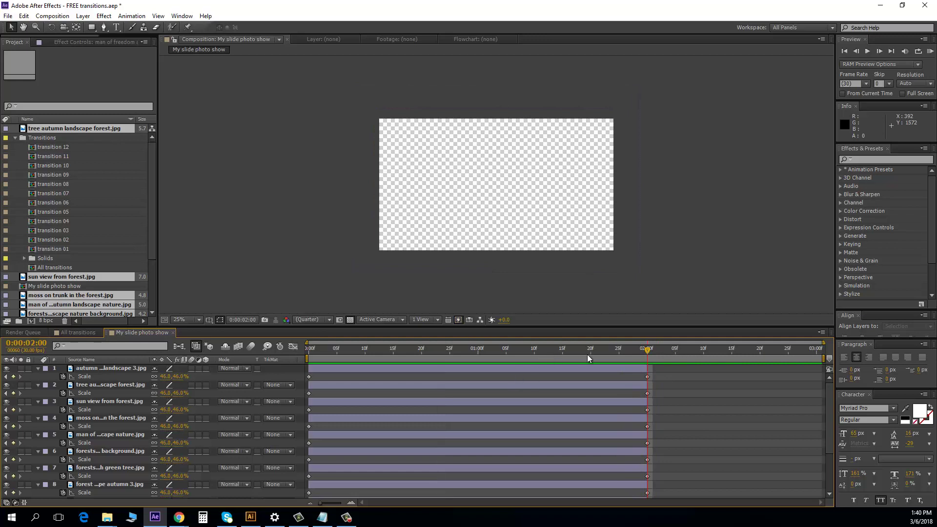
click(109, 367)
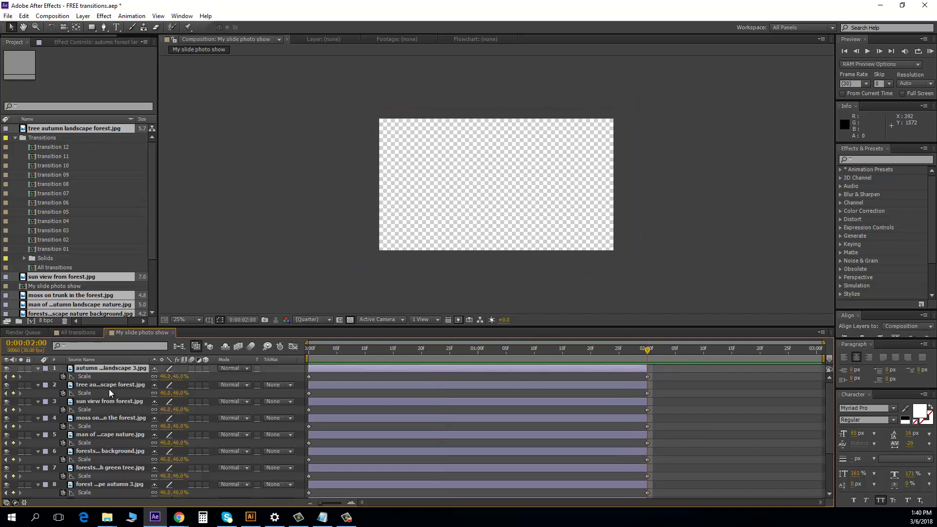
scroll(109, 388, down, 3)
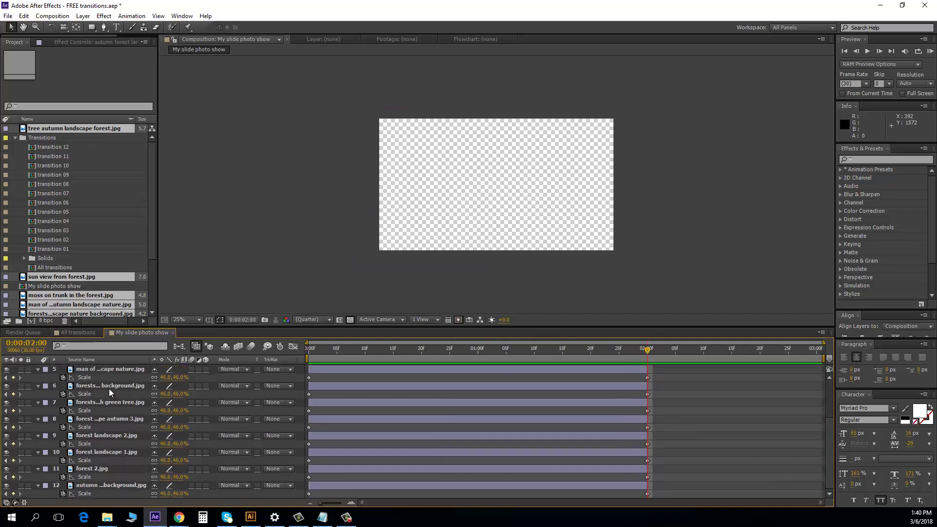
shift+click(119, 485)
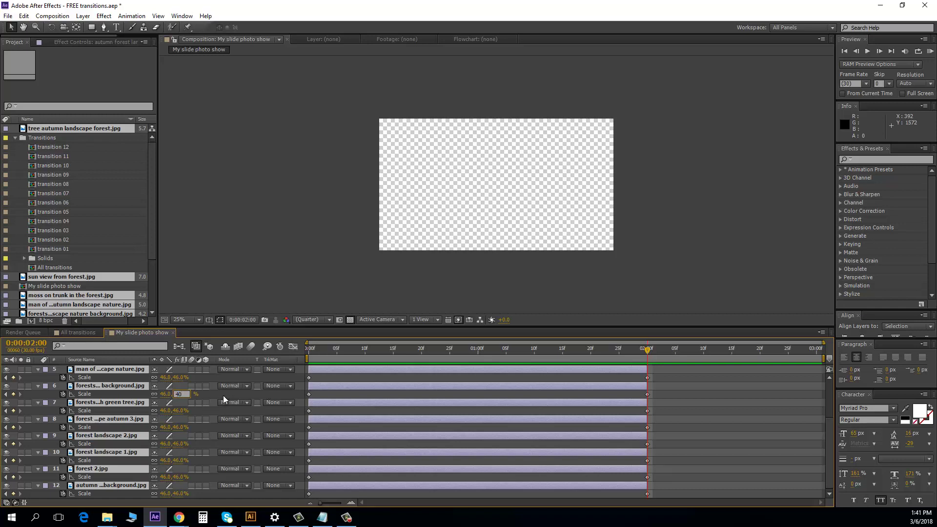
key(Return)
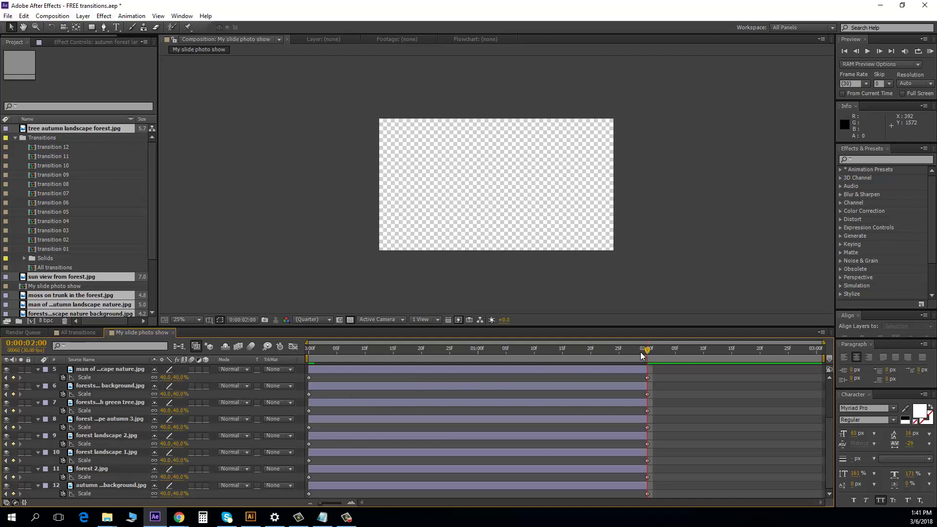
drag(647, 352, 315, 362)
key(space)
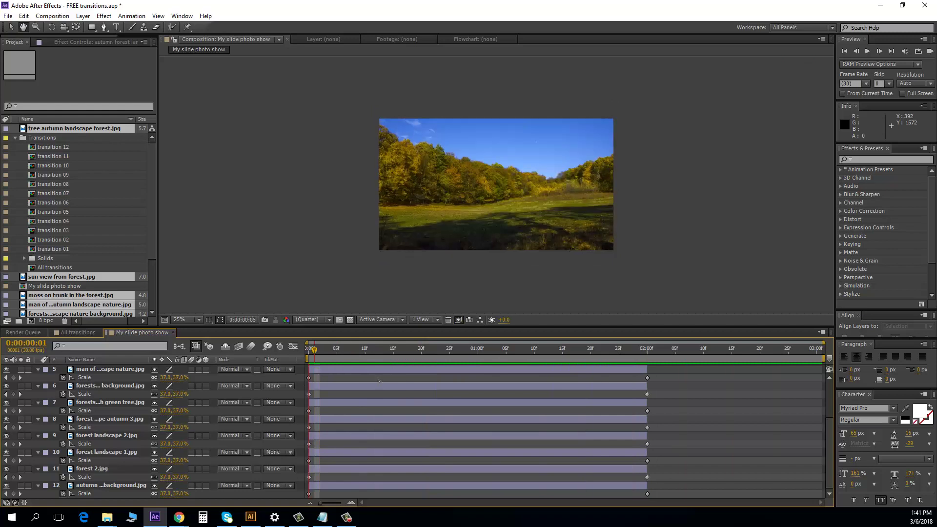
Stop the preview, select all twelve photo layers, collapse their twirled-open properties, and deselect
key(space)
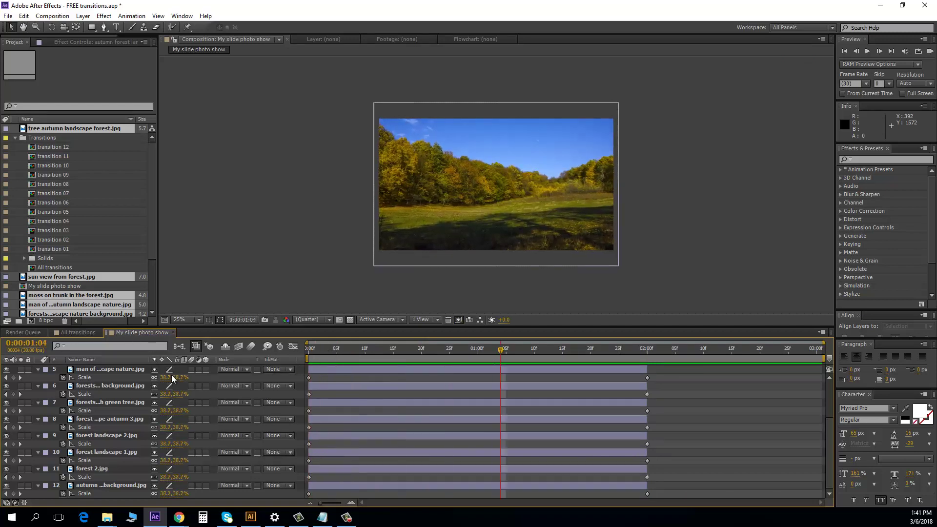
click(78, 369)
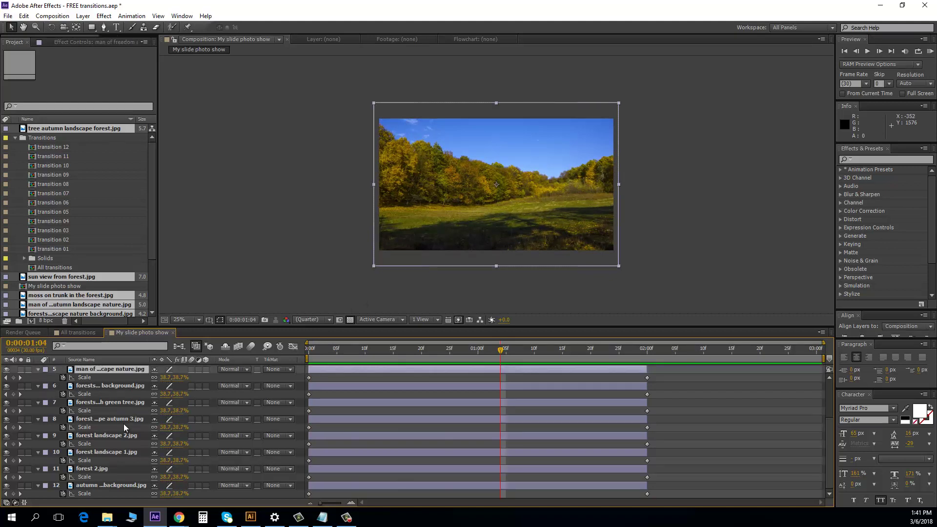
shift+click(110, 486)
scroll(113, 466, up, 4)
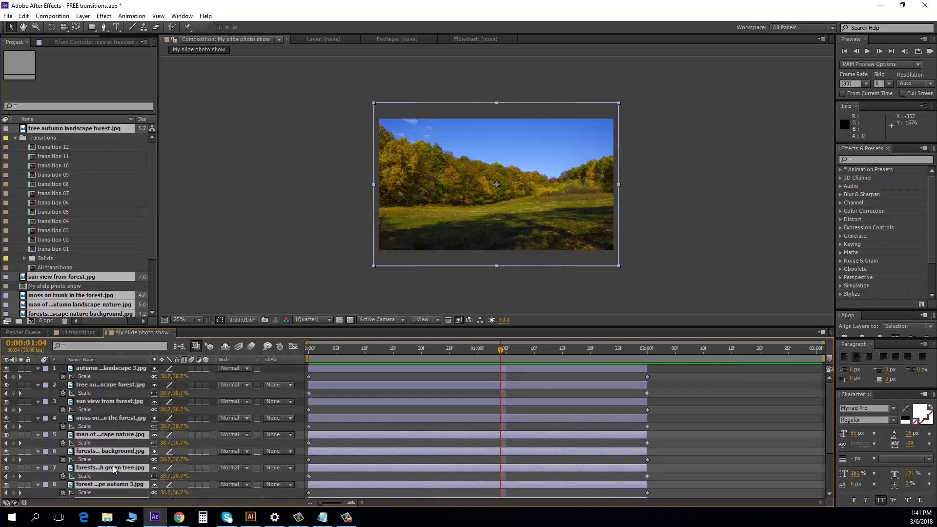
shift+click(125, 370)
click(39, 369)
click(133, 490)
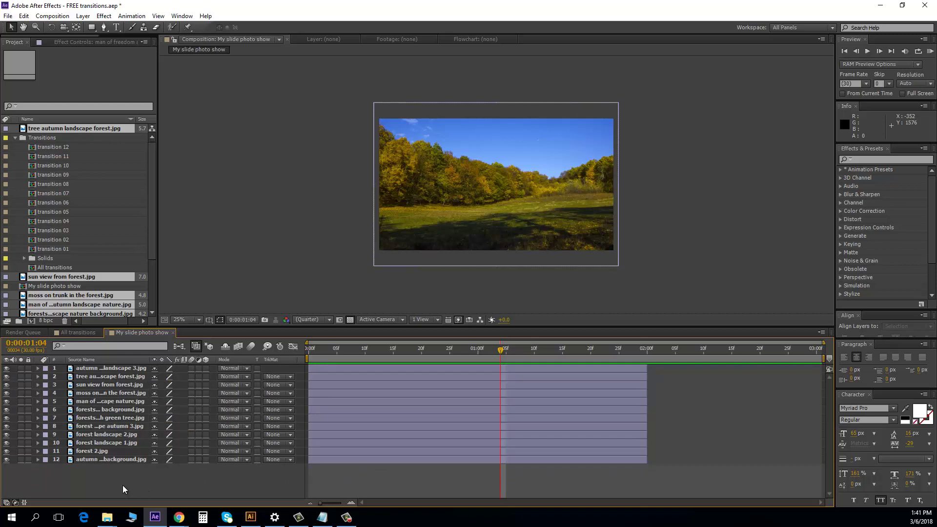
Sequence all twelve photo layers with Overlap enabled, then scrub to confirm the second photo follows
drag(115, 480, 110, 371)
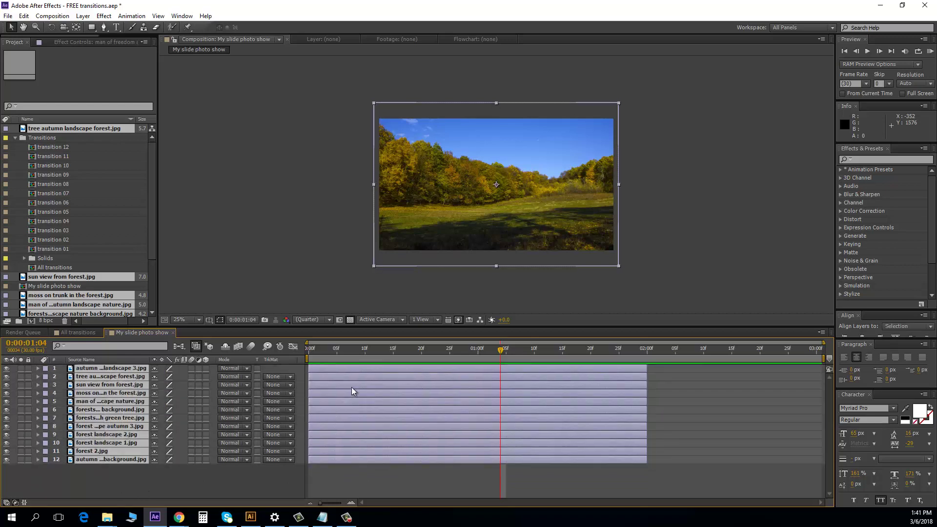
right_click(379, 374)
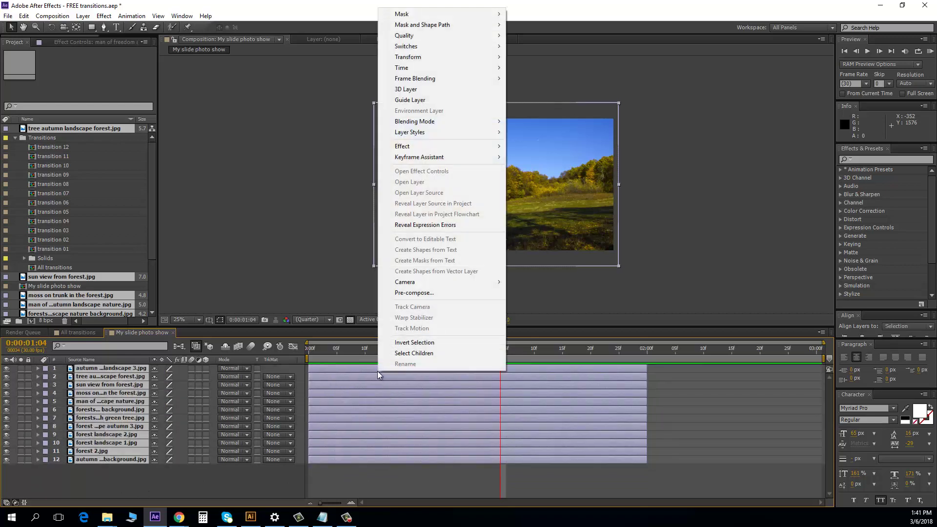
mouse_move(407, 159)
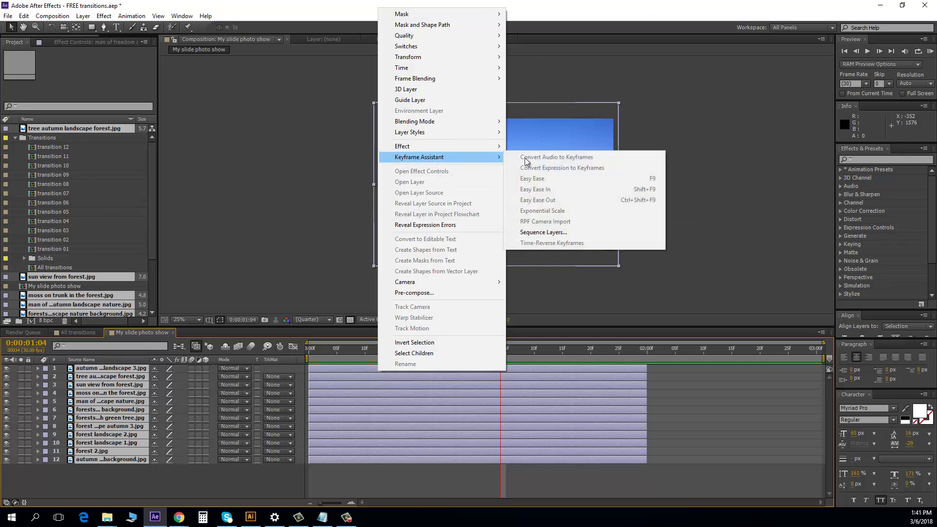
click(527, 233)
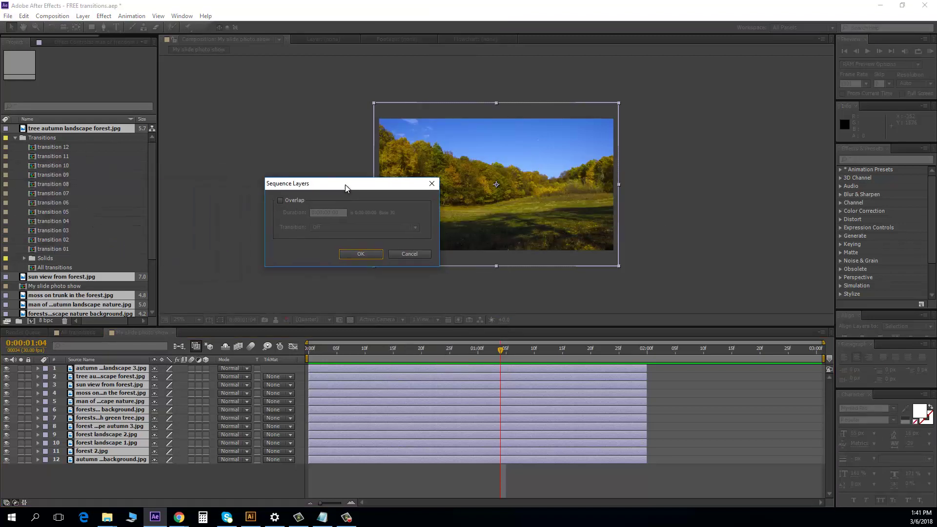
click(280, 202)
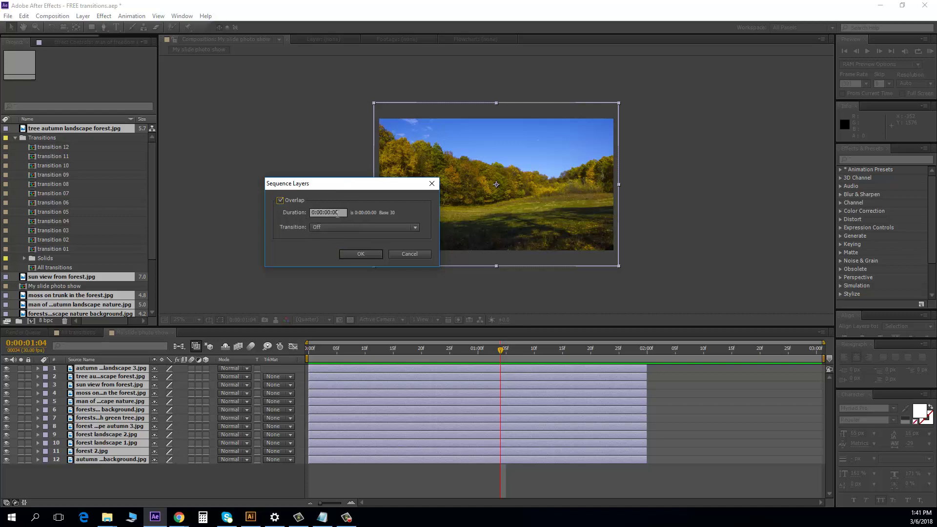
click(359, 253)
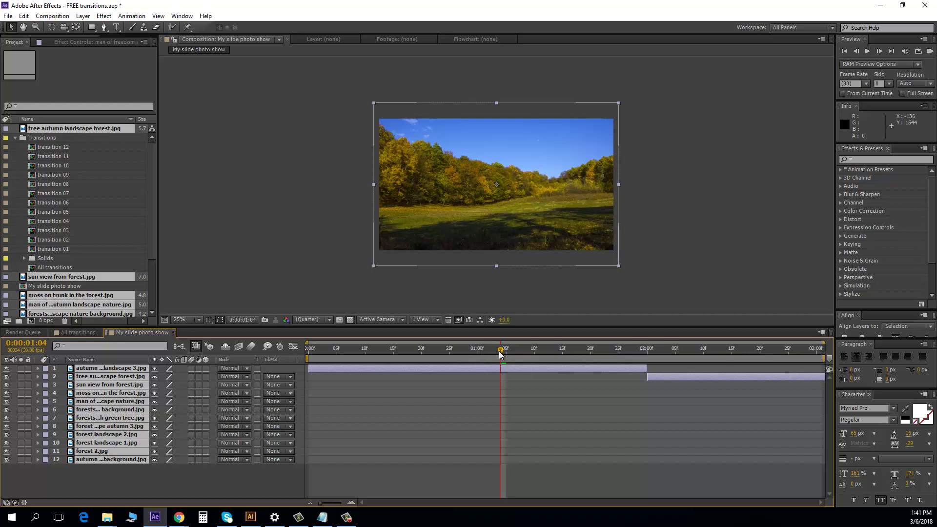
drag(499, 350, 734, 370)
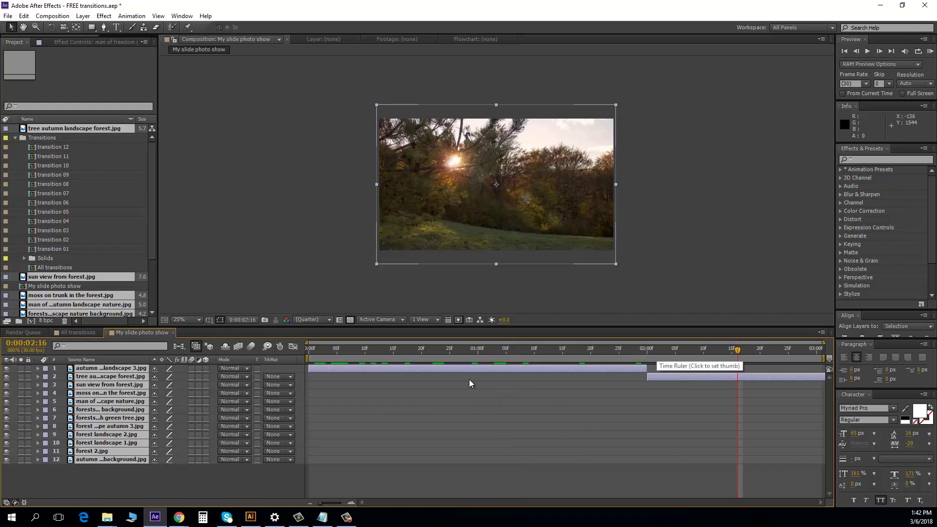
Set the composition duration to 24 seconds in Composition Settings
right_click(175, 478)
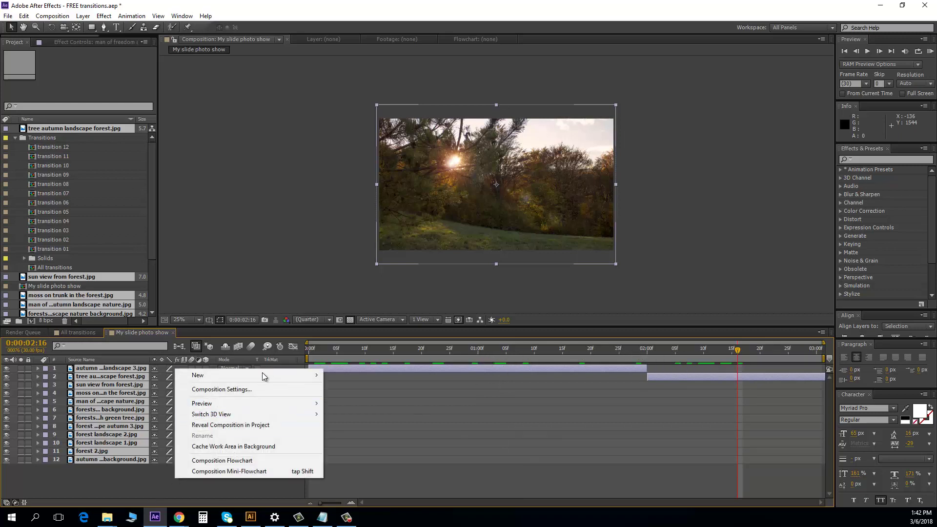
click(253, 391)
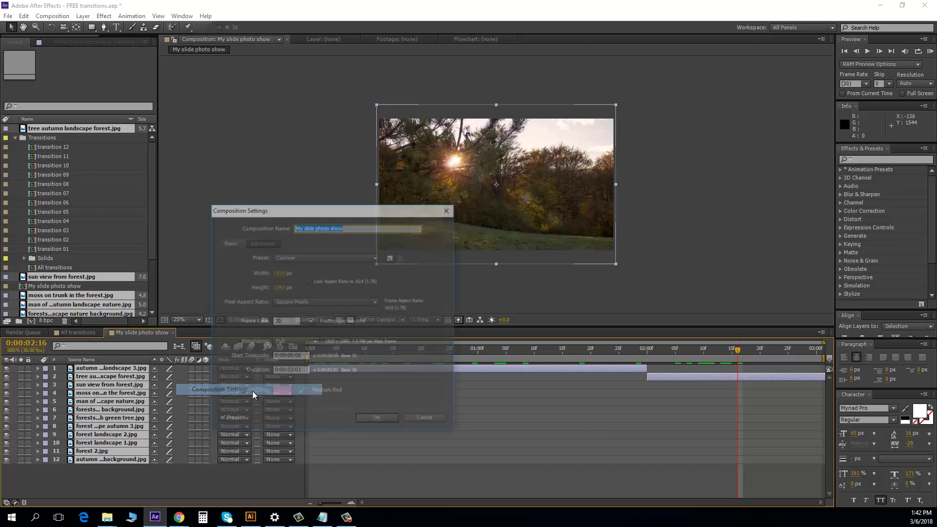
click(292, 370)
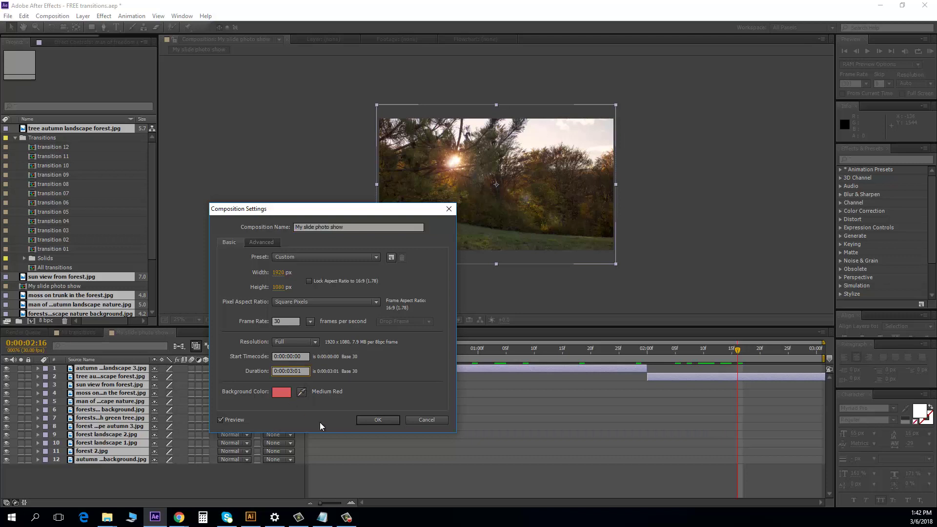
key(BackSpace)
text(24)
key(Return)
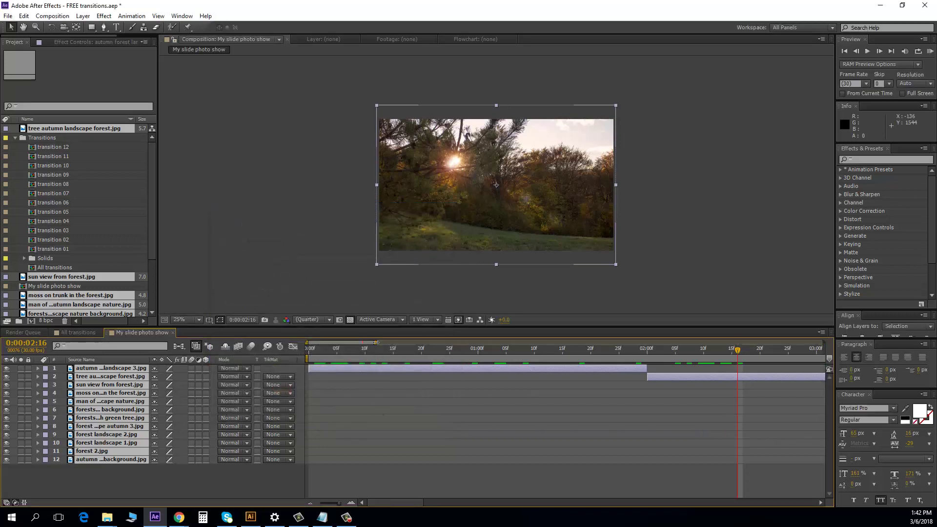
Zoom the timeline out to all 24 seconds and preview the slideshow from about five seconds
drag(489, 343, 824, 343)
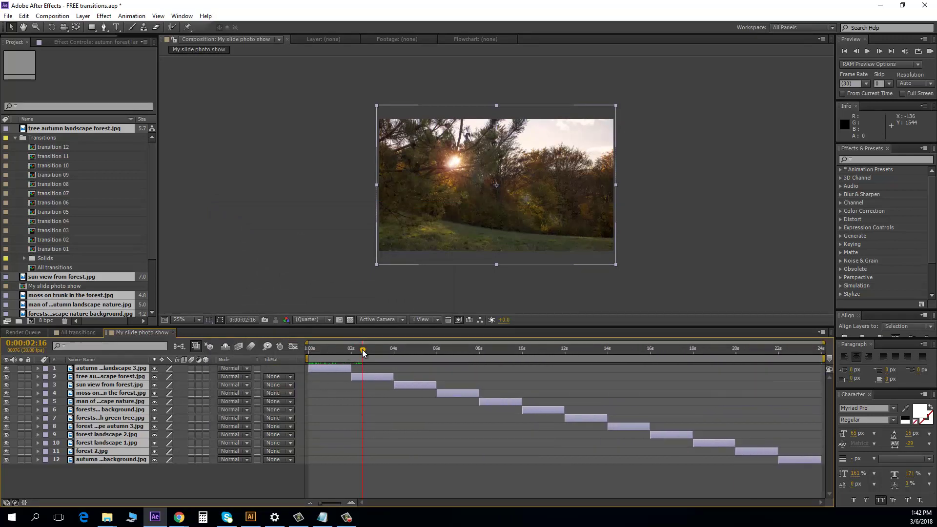
drag(363, 349, 245, 461)
click(235, 477)
key(space)
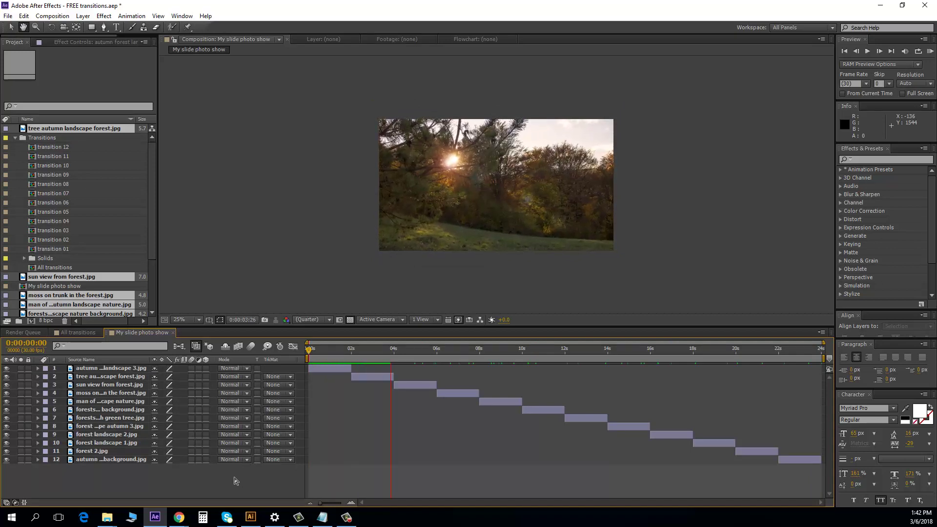
key(space)
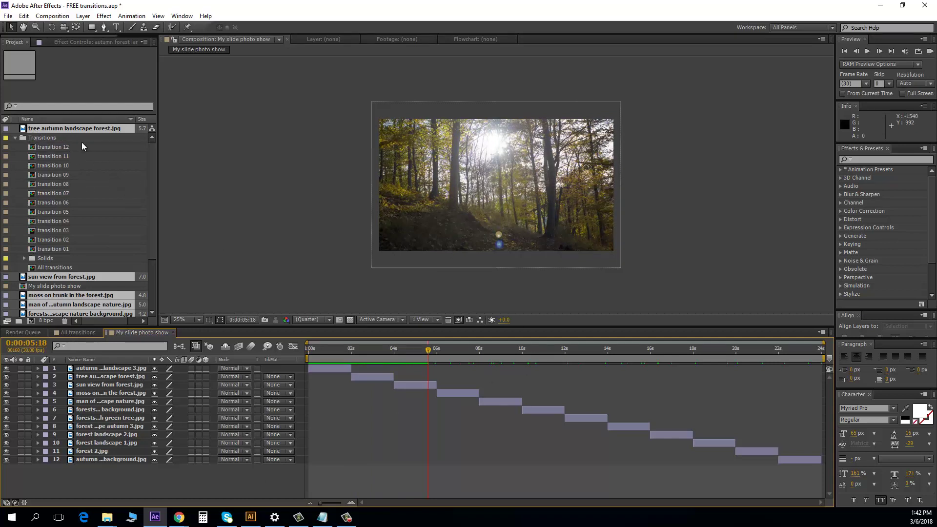
Add the transition 01–12 comps above the photo layers and shift them slightly later in time
click(59, 249)
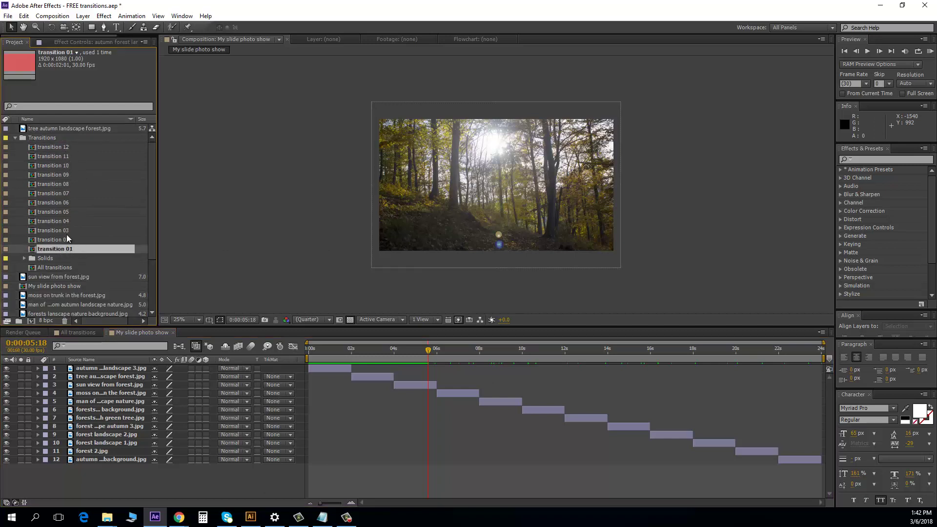
shift+click(57, 148)
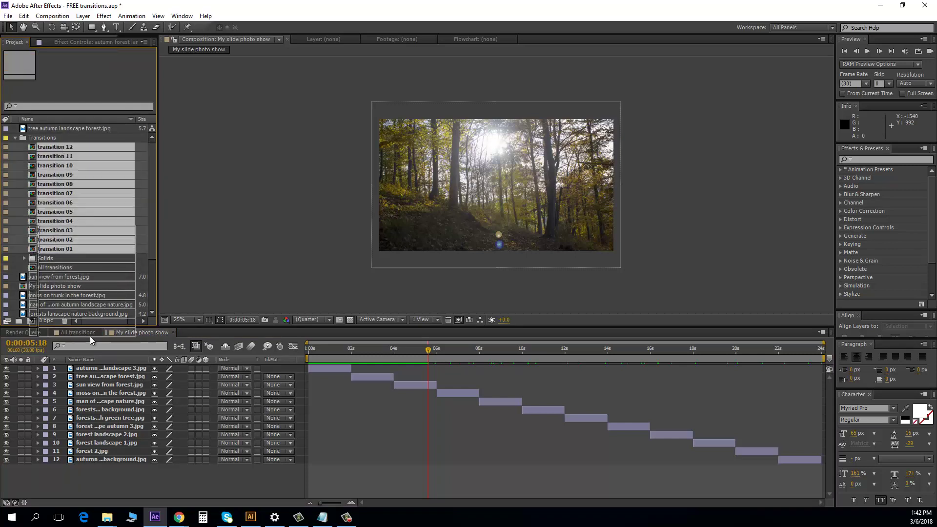
drag(91, 341, 90, 364)
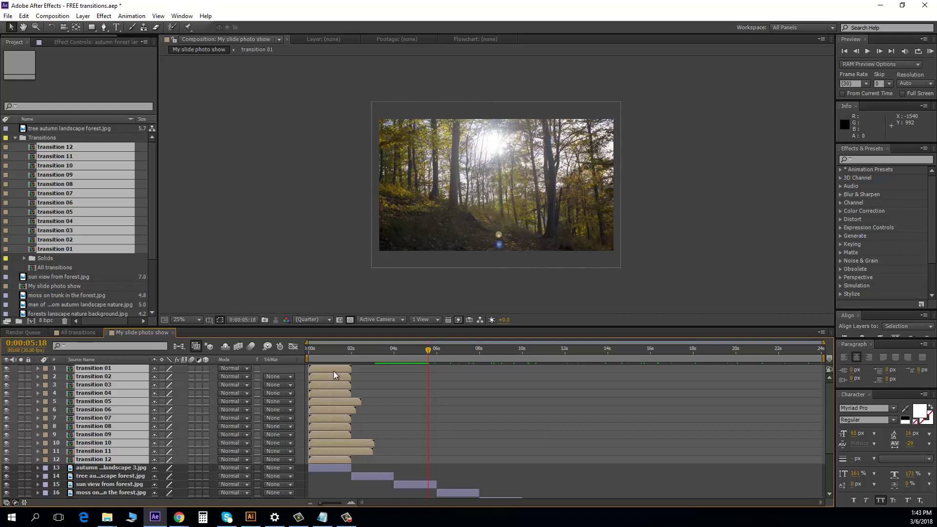
drag(317, 368, 346, 372)
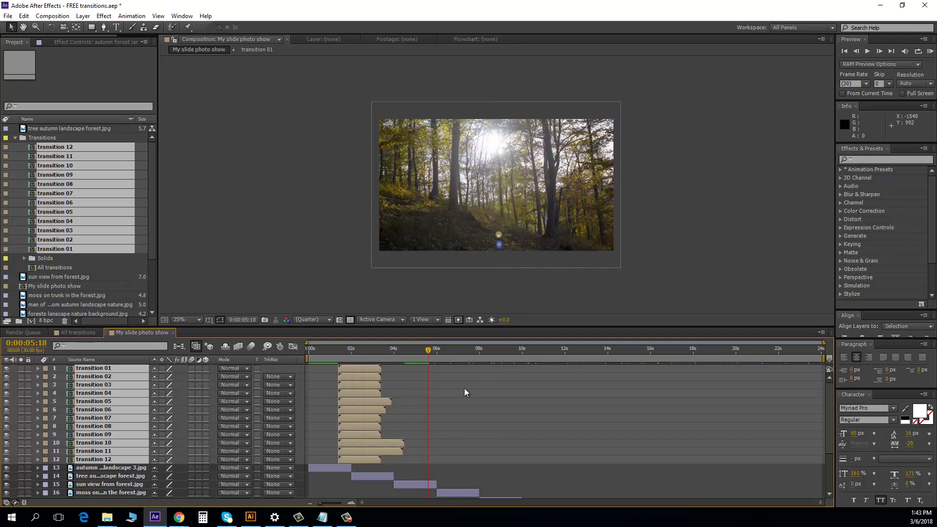
scroll(461, 390, down, 4)
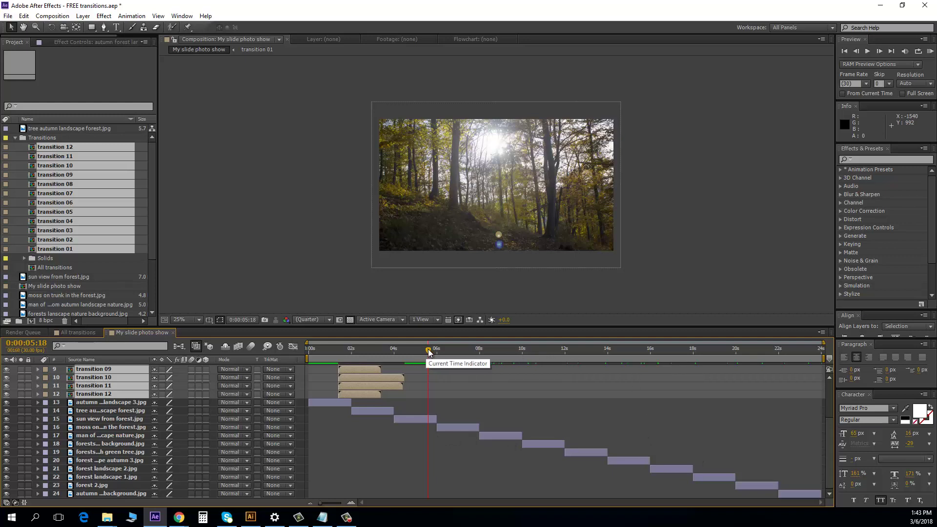
mouse_move(407, 349)
mouse_down()
mouse_move(341, 365)
mouse_move(413, 364)
mouse_up()
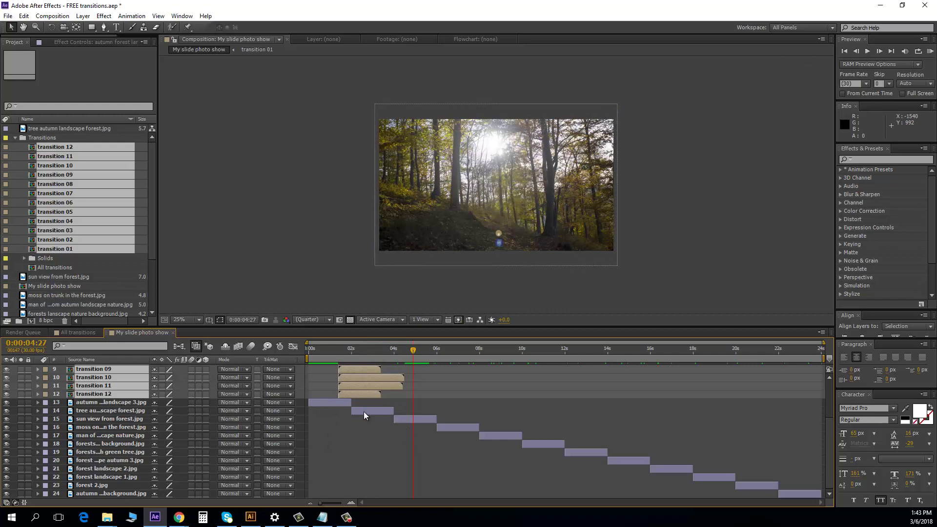
Undo adding the transition layers and the staggering of the photo layers
key(ctrl+z)
key(ctrl+z)
key(ctrl+z)
key(ctrl+z)
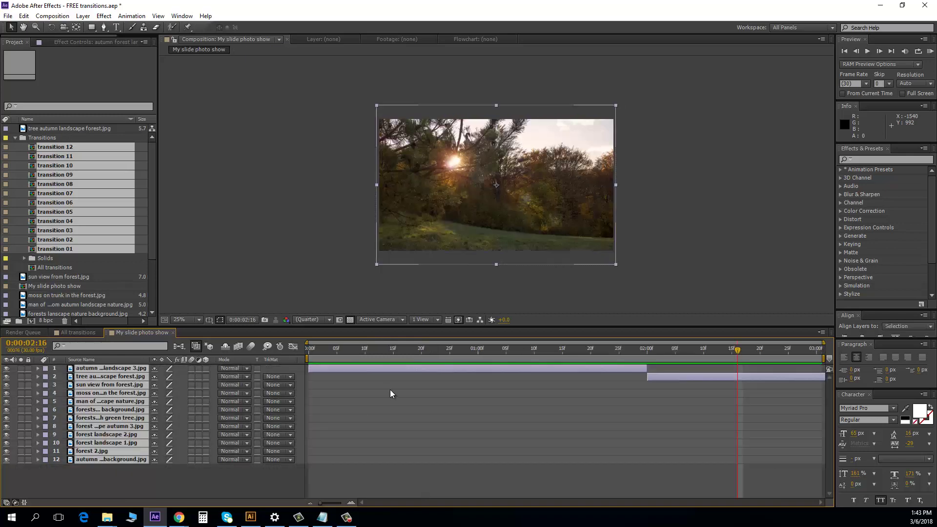
key(ctrl+z)
key(ctrl+z)
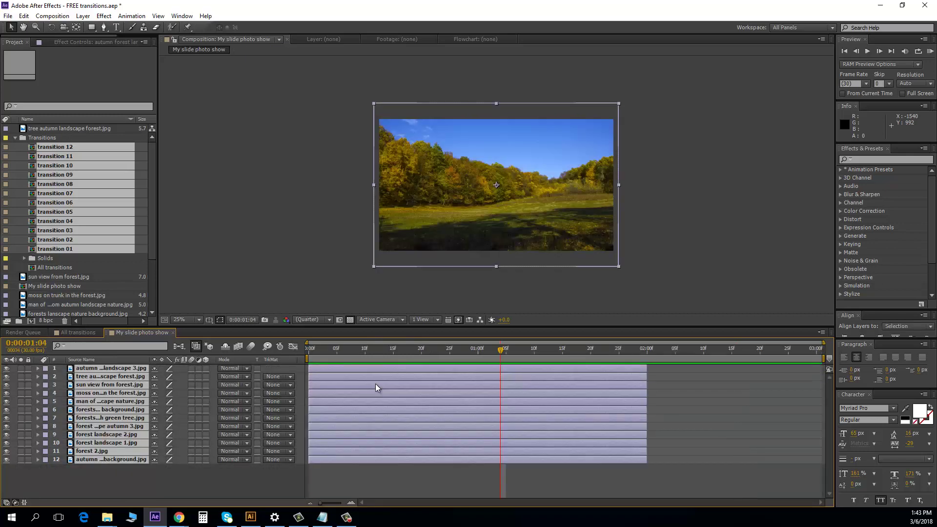
right_click(376, 388)
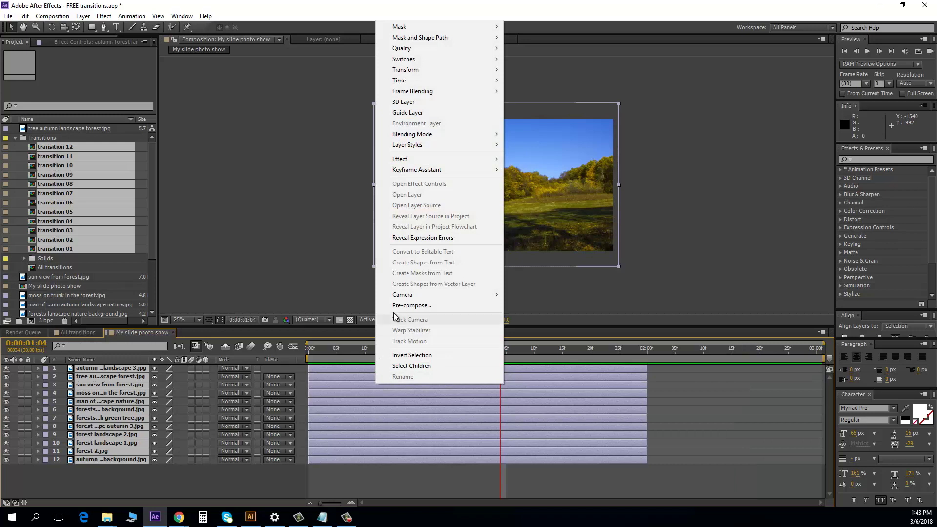
mouse_move(449, 171)
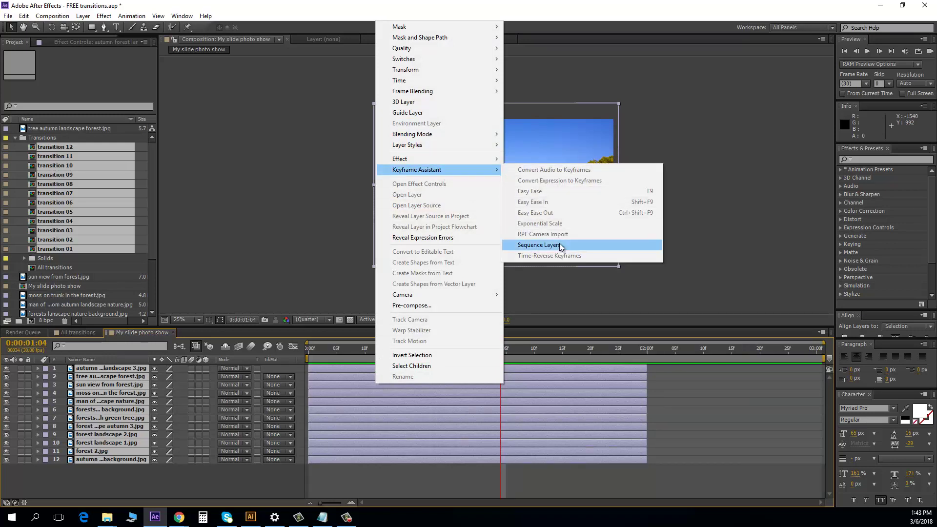
Change the composition duration to 0:00:06:01
right_click(248, 481)
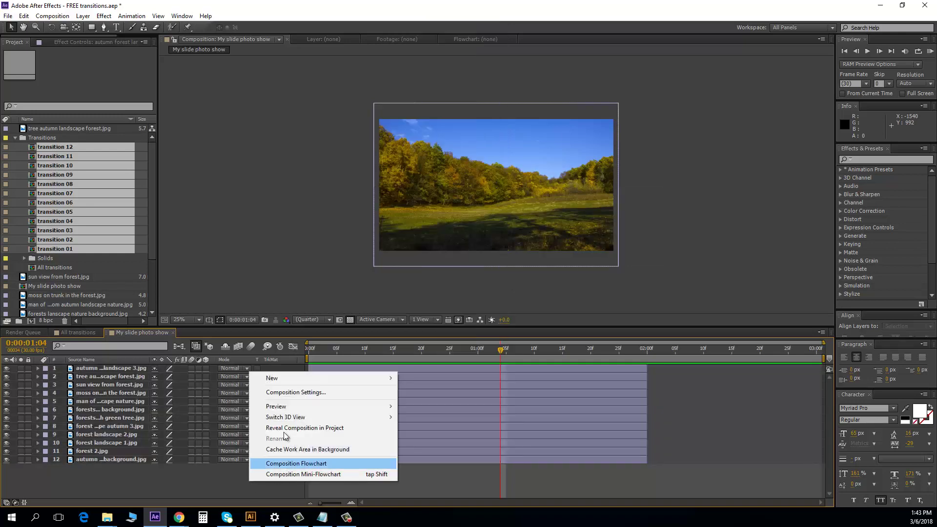
click(297, 393)
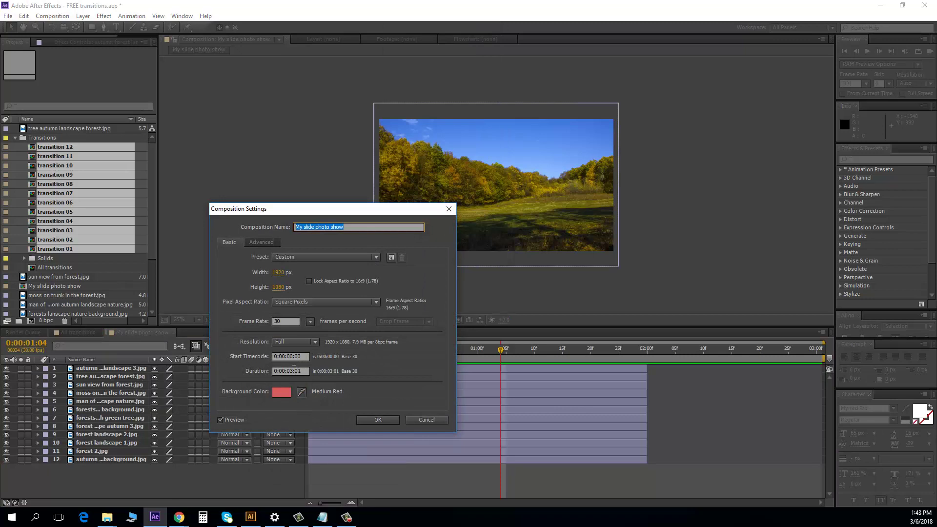
click(292, 370)
key(BackSpace)
text(6)
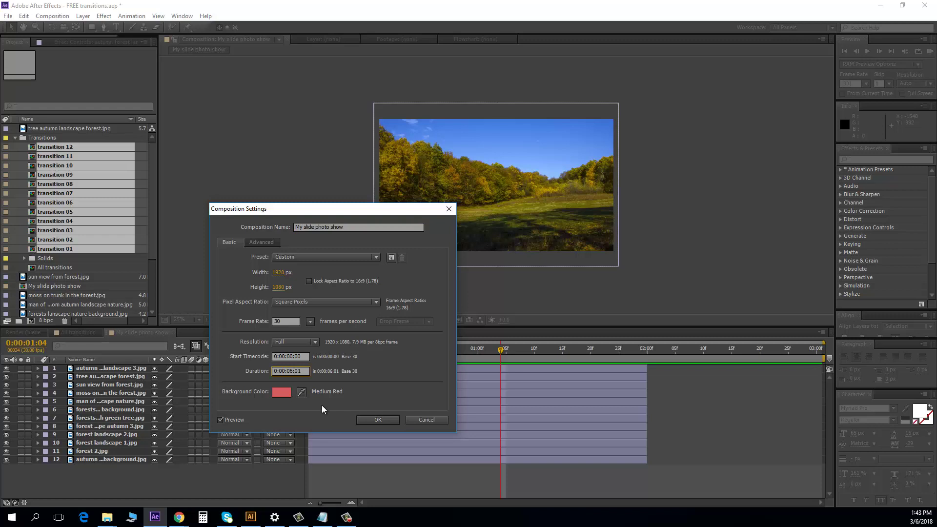
key(Return)
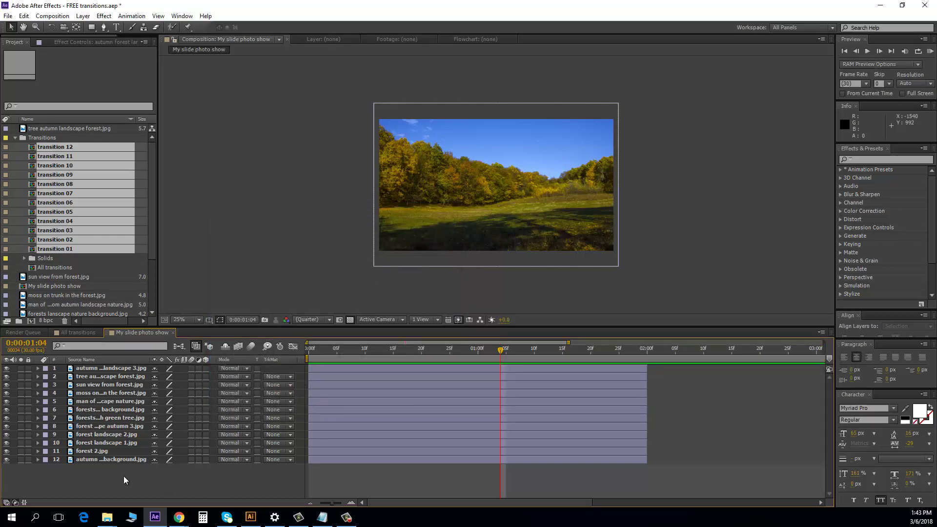
Extend all 12 photo layers to the end of the 6-second comp
drag(106, 473, 69, 364)
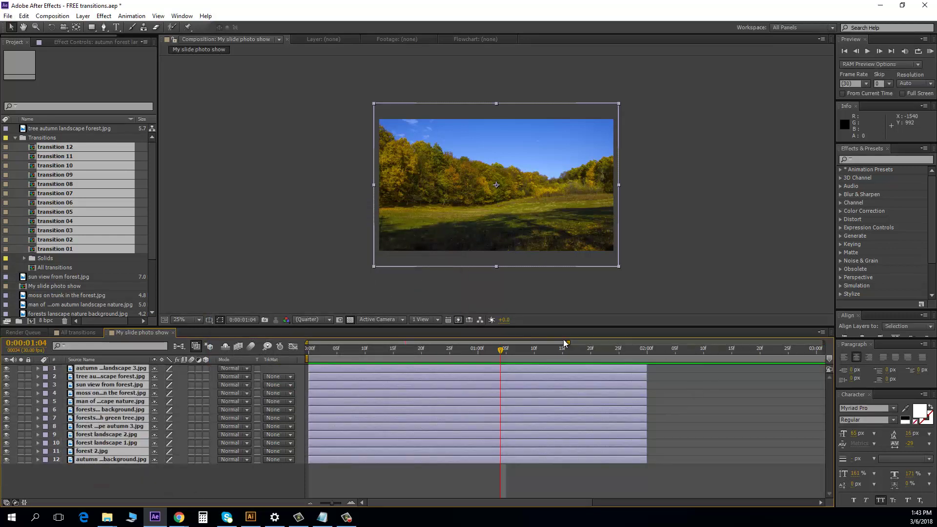
drag(565, 344, 823, 343)
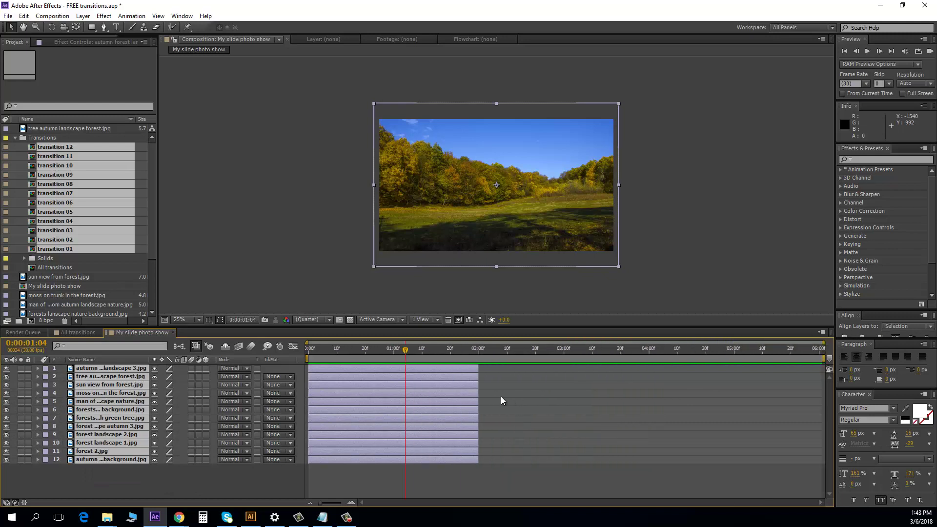
drag(478, 372, 821, 378)
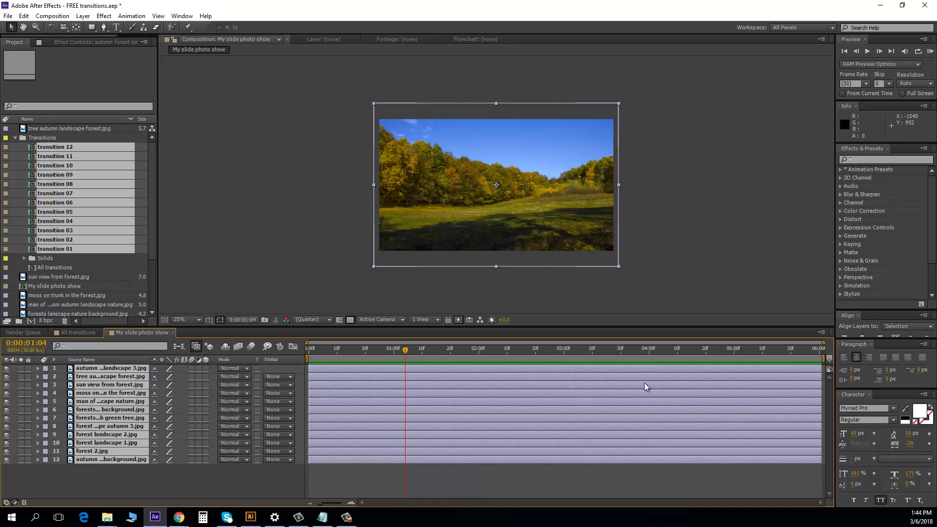
Sequence the twelve photo layers one after another with Sequence Layers
right_click(340, 375)
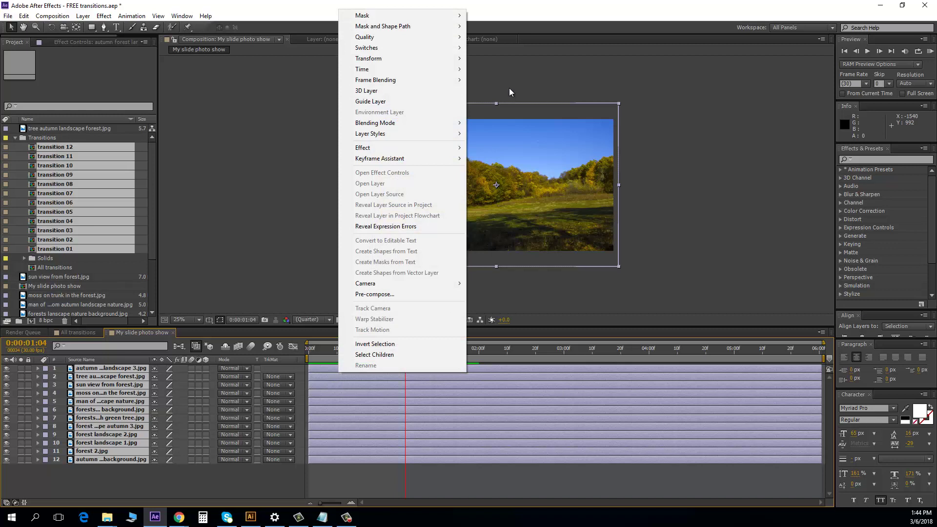
mouse_move(403, 159)
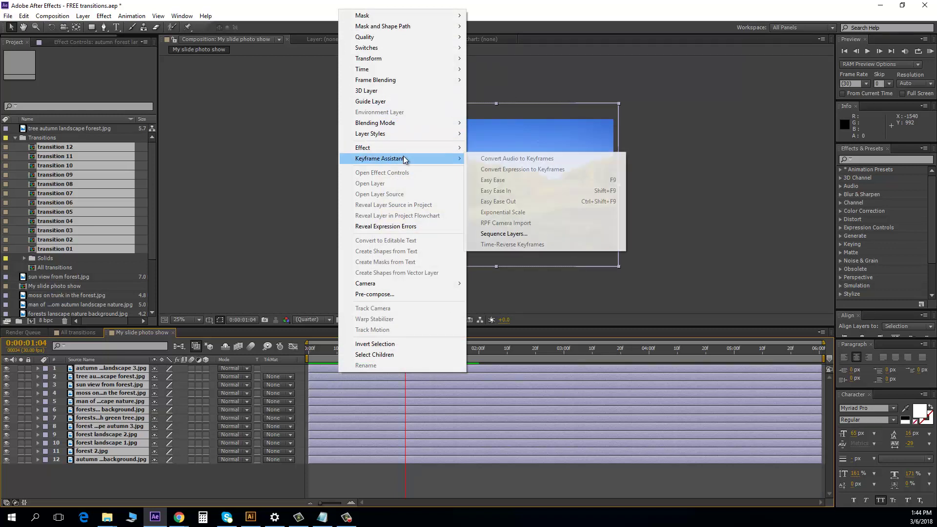
click(507, 233)
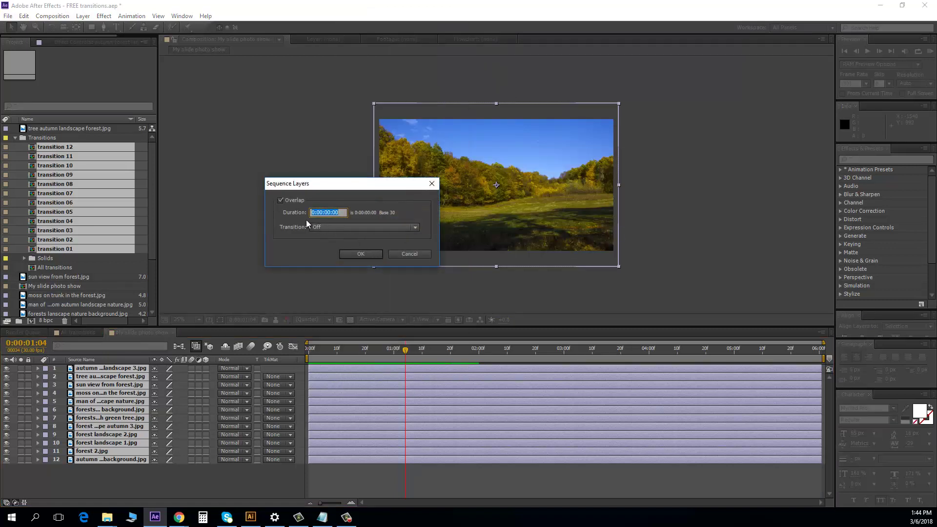
click(347, 254)
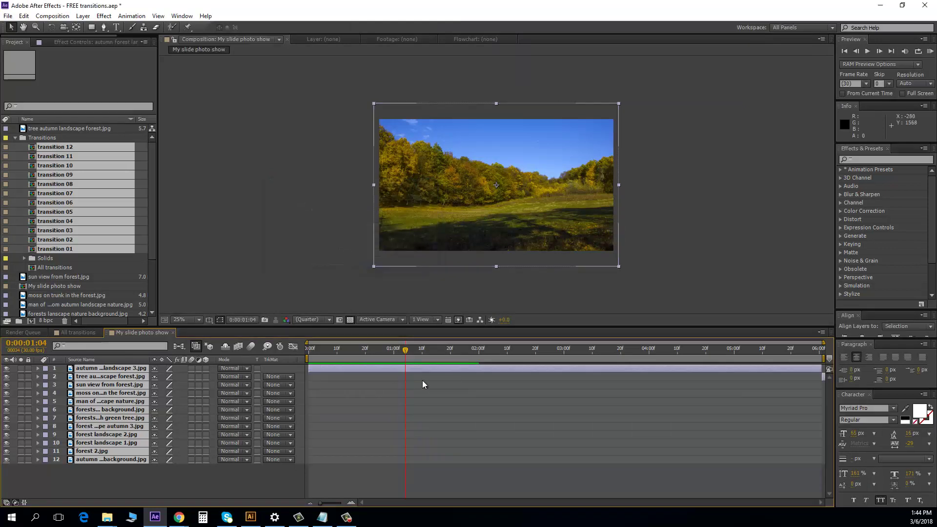
Lengthen the composition duration to about 36 seconds, editing it twice in Composition Settings
right_click(210, 478)
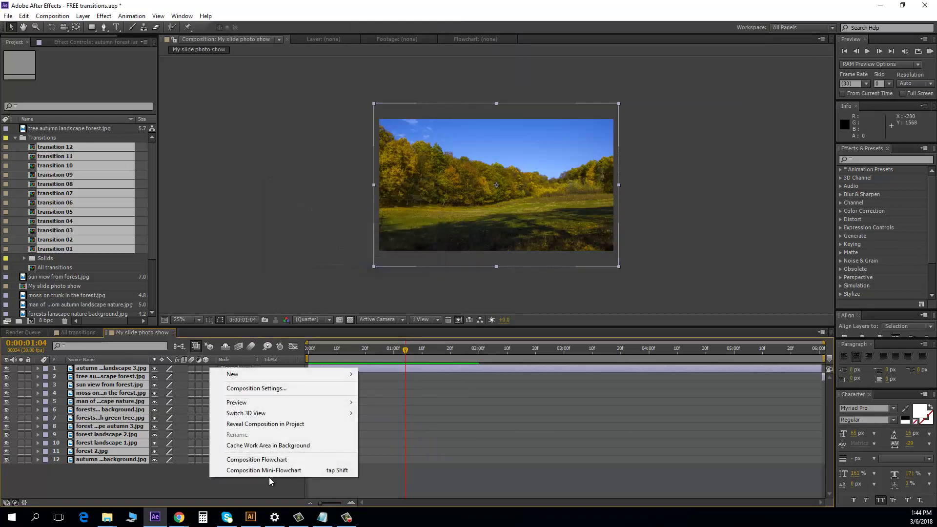
click(305, 390)
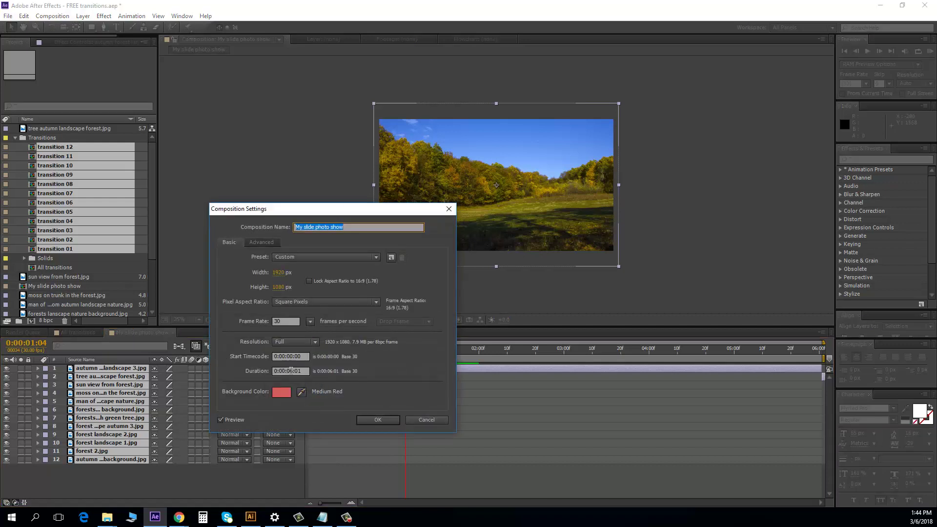
click(293, 371)
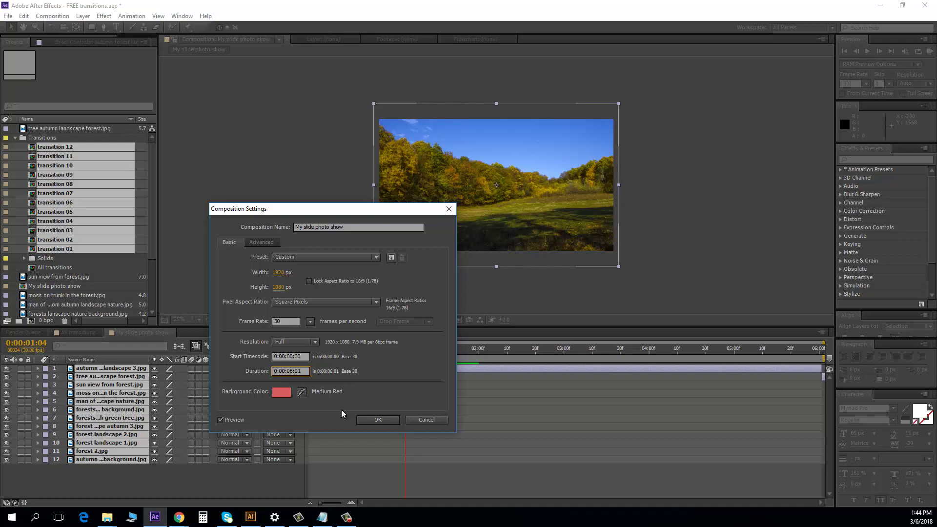
key(BackSpace)
key(BackSpace)
text(3)
key(Return)
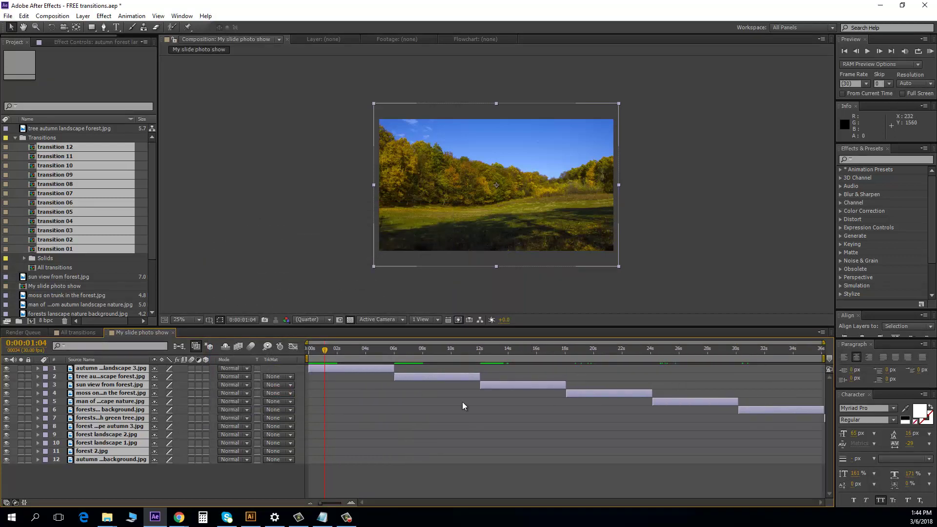
right_click(255, 479)
click(327, 393)
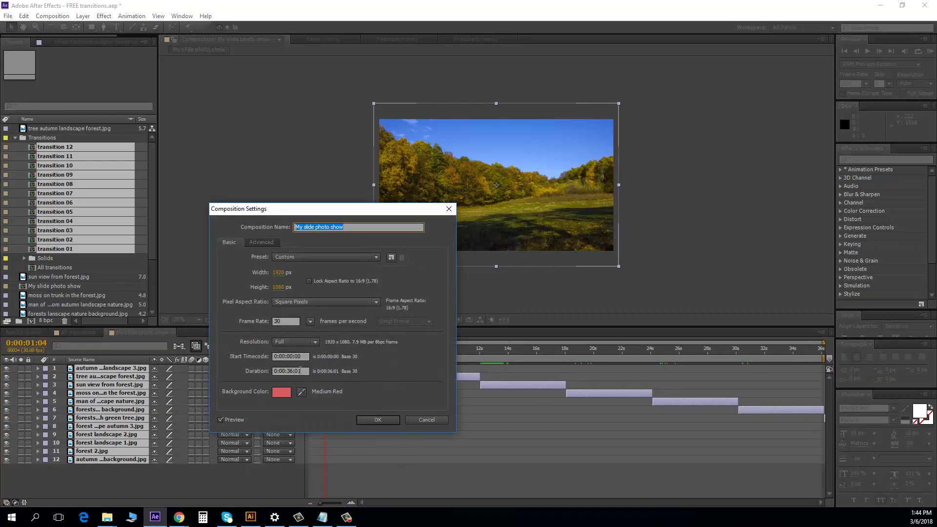
click(287, 371)
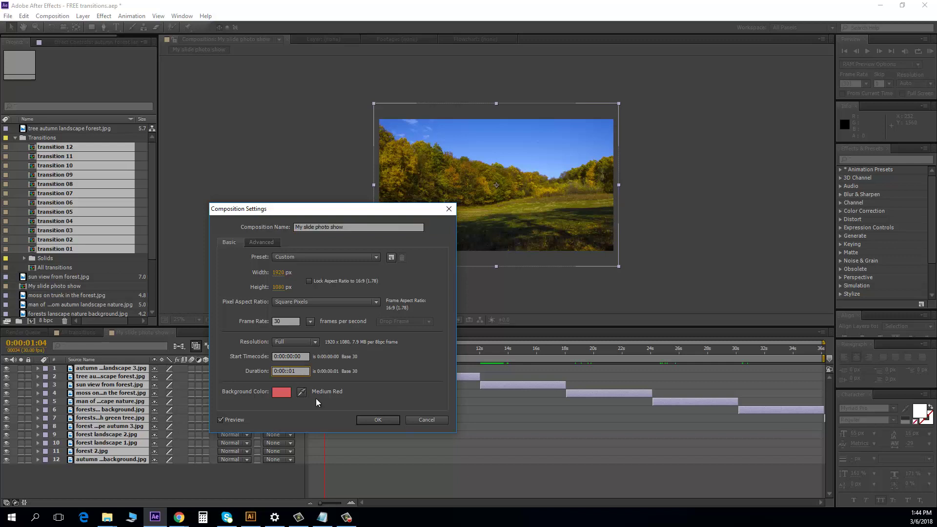
key(Return)
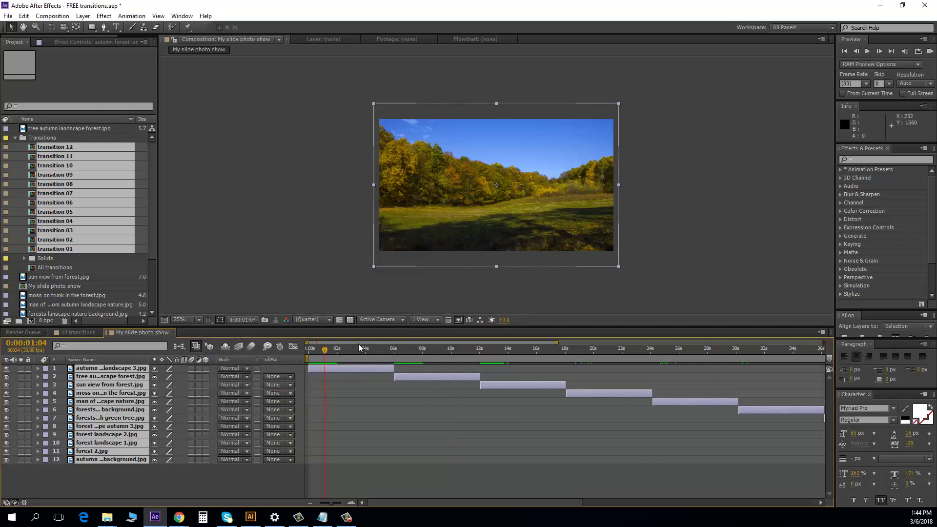
Trim the comp to a work area ending at the last photo, then add the twelve transition comps
drag(557, 343, 824, 342)
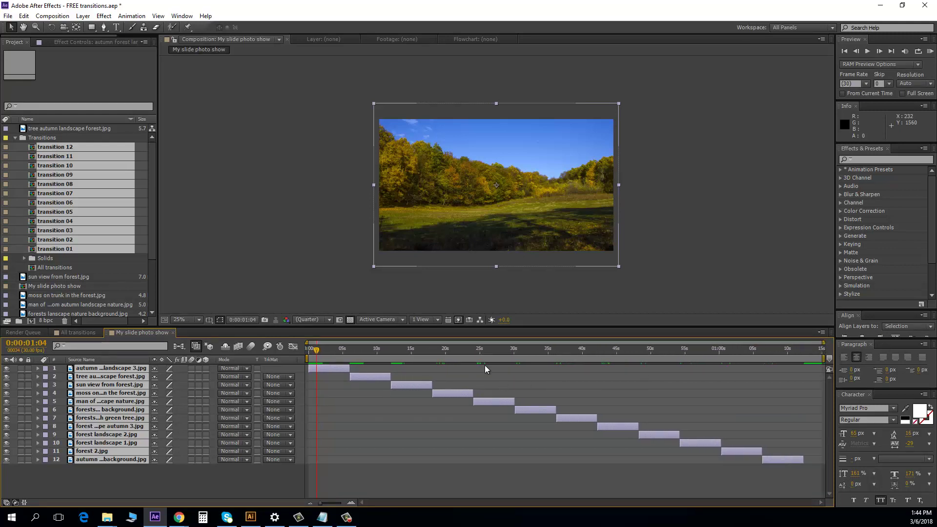
drag(350, 356, 803, 380)
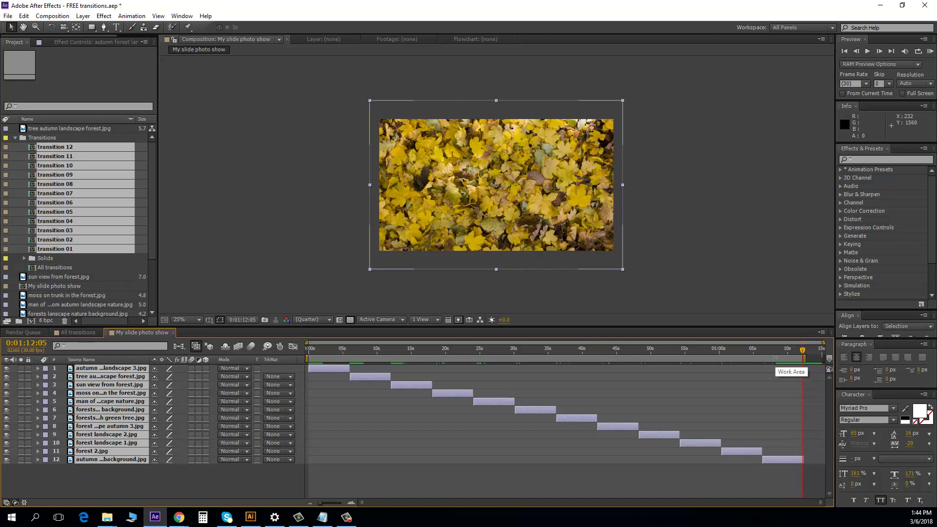
right_click(776, 360)
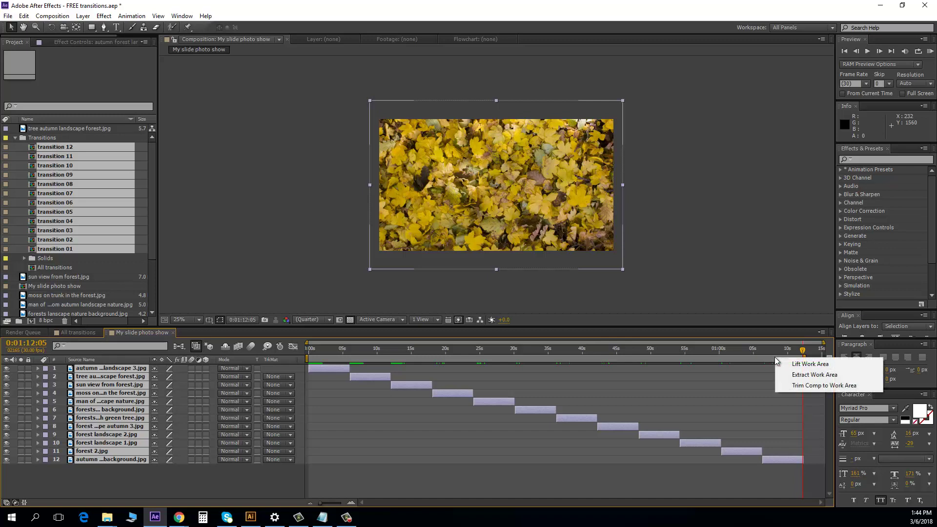
click(804, 387)
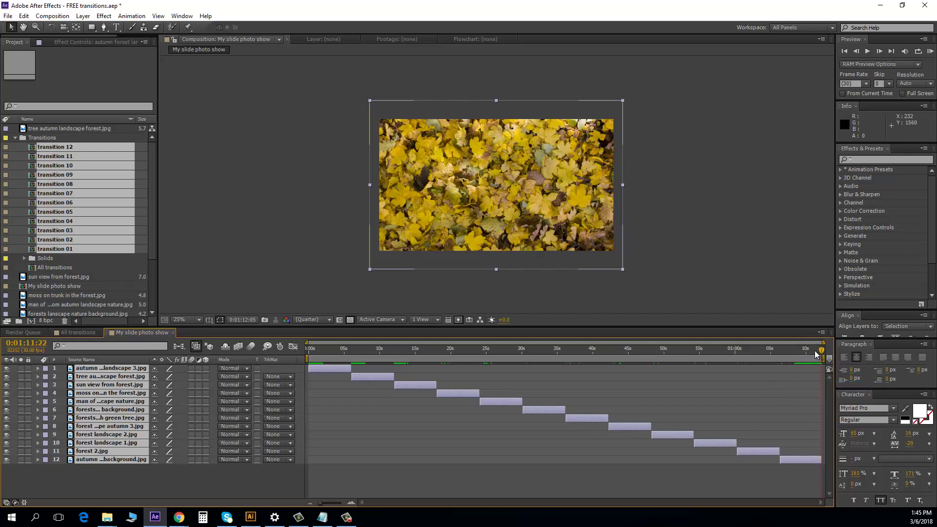
drag(792, 353, 194, 454)
click(171, 476)
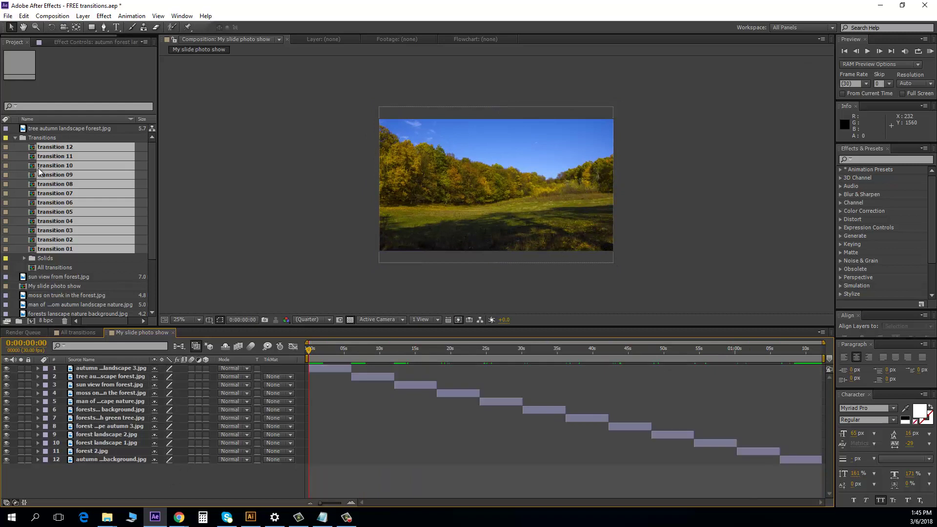
drag(66, 146, 94, 372)
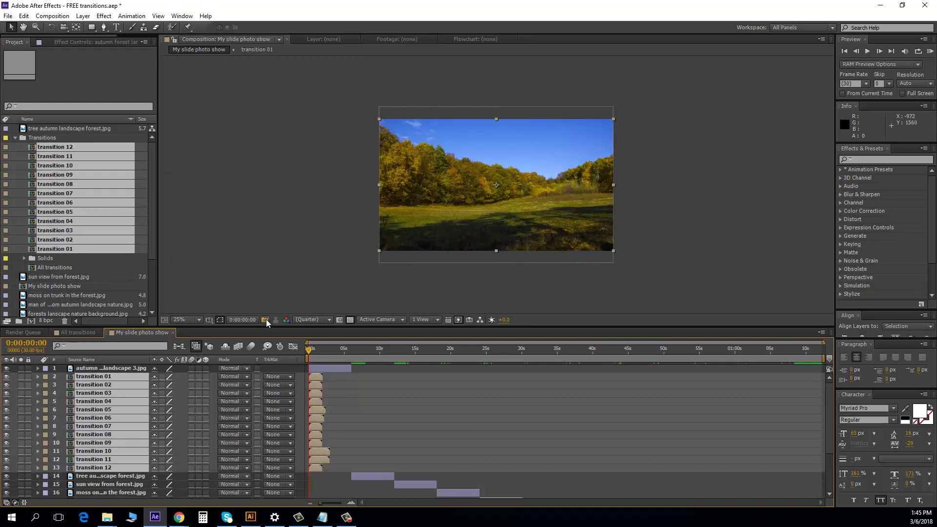
Move the transition layers above the first photo and shift them slightly later
shift+click(118, 367)
ctrl+click(117, 364)
key(ctrl+shift+bracketright)
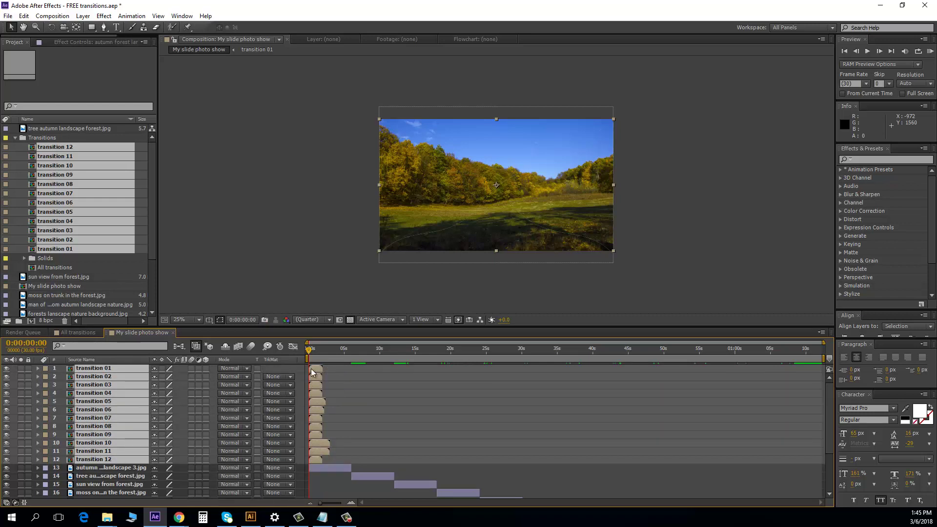
drag(320, 371, 354, 374)
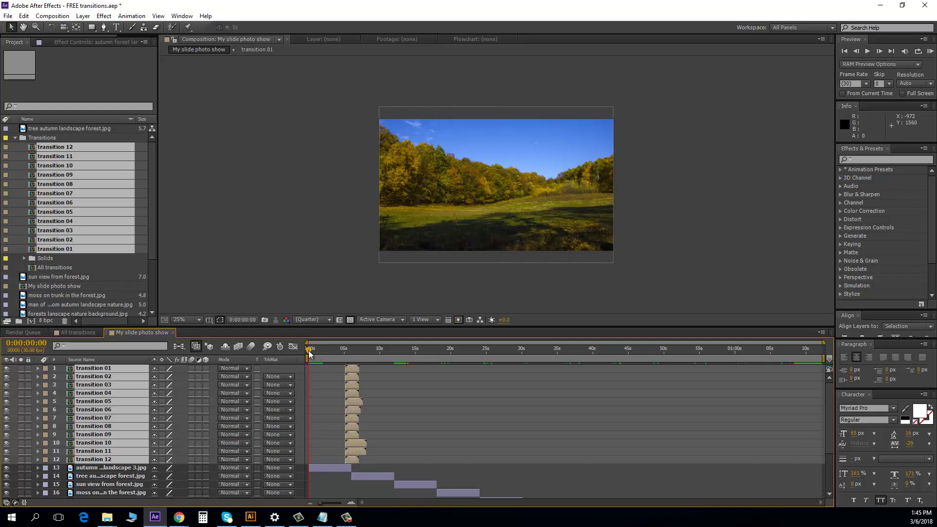
Stagger transitions 12, 11 and 10 at successive photo cuts, moving the rest onward
drag(309, 351, 319, 351)
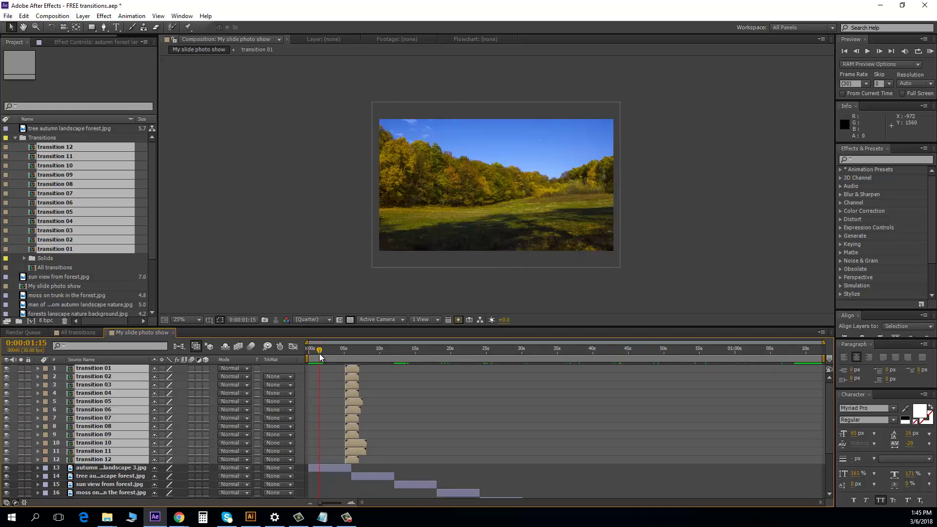
ctrl+click(353, 460)
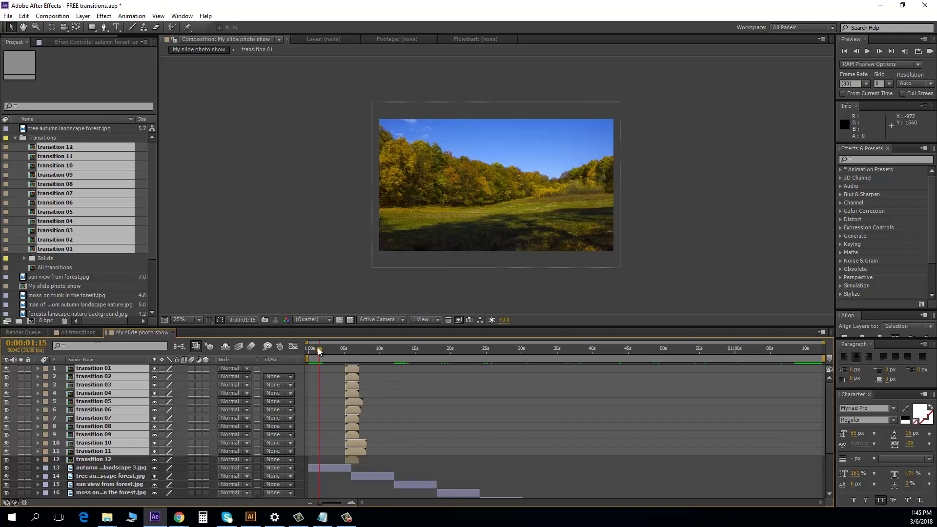
drag(319, 349, 393, 375)
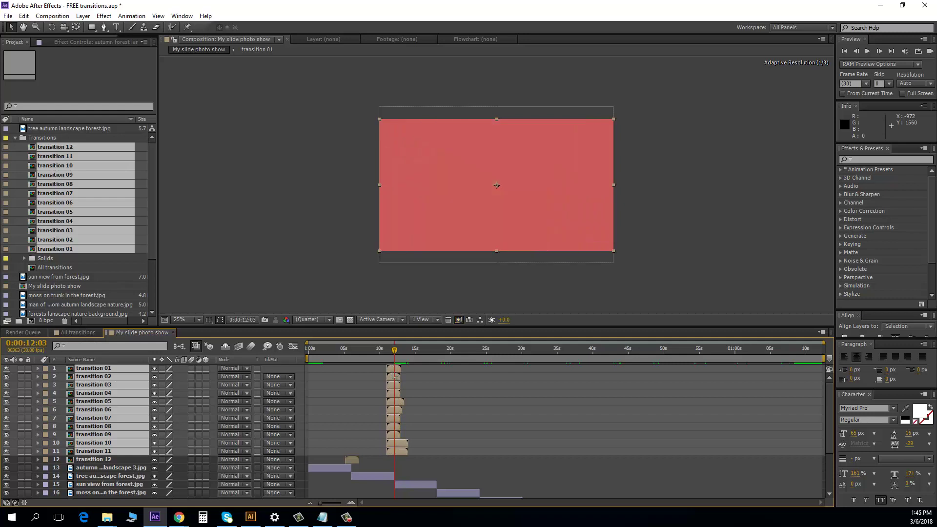
ctrl+click(405, 452)
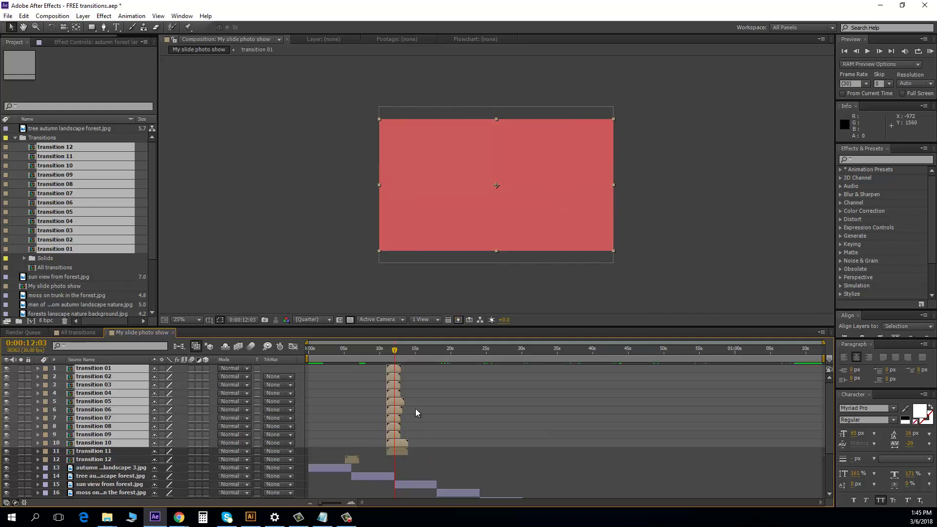
drag(396, 374, 440, 374)
drag(397, 349, 437, 358)
ctrl+click(434, 443)
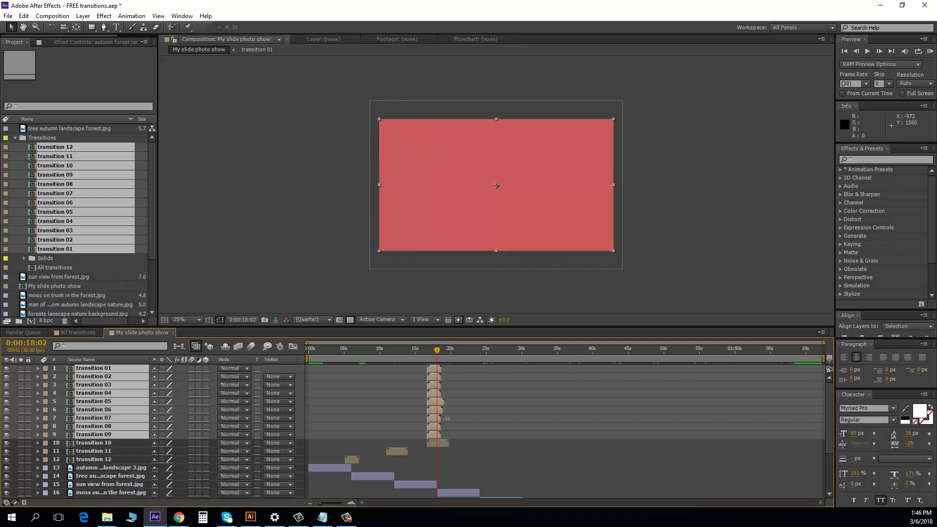
drag(437, 371, 472, 364)
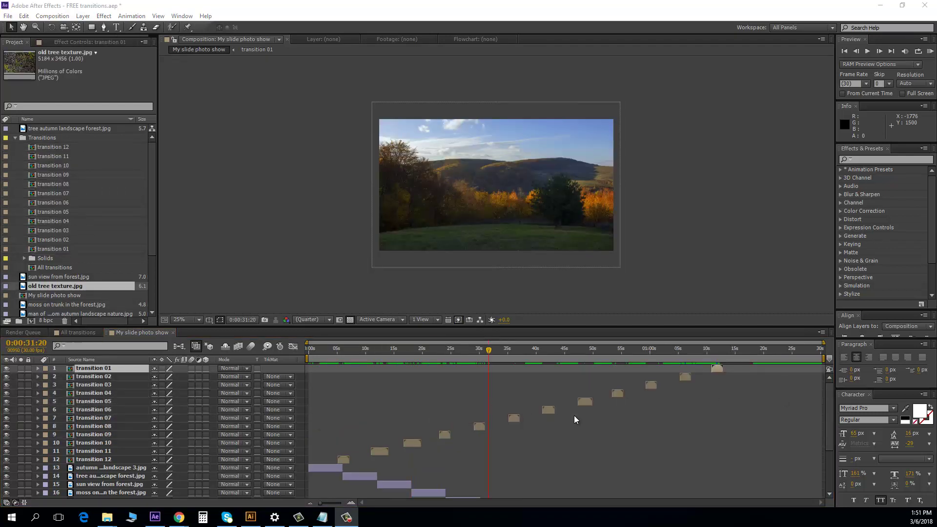
Preview the transitions around 40 seconds, then trim the comp to a work area ending at 1:15
scroll(751, 420, down, 3)
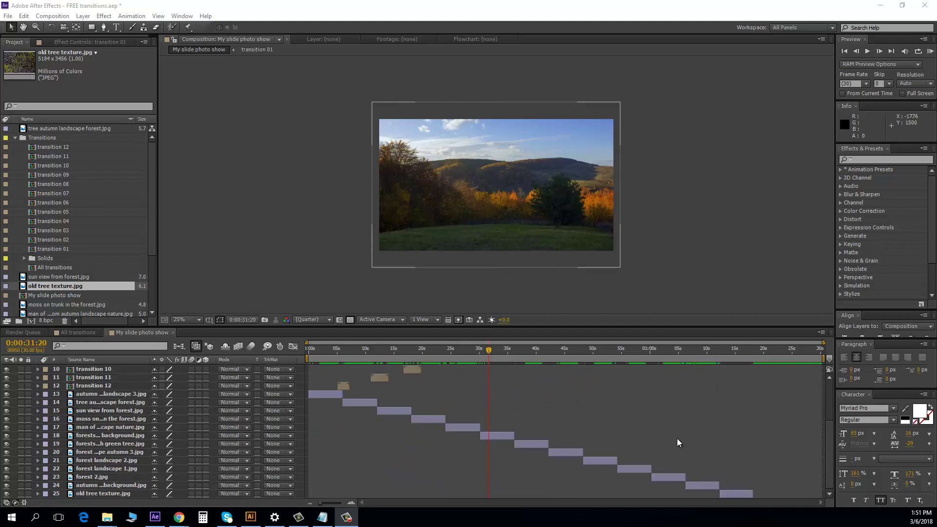
scroll(630, 437, up, 3)
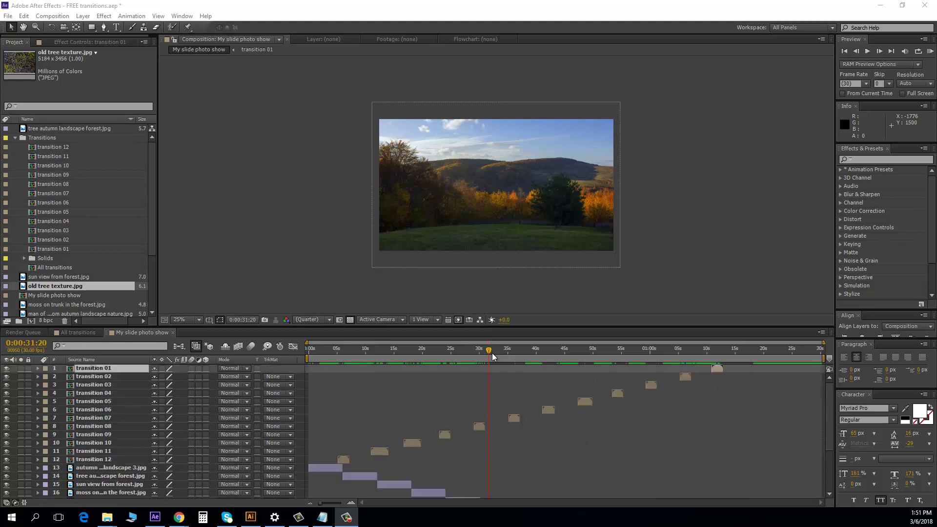
drag(490, 351, 620, 363)
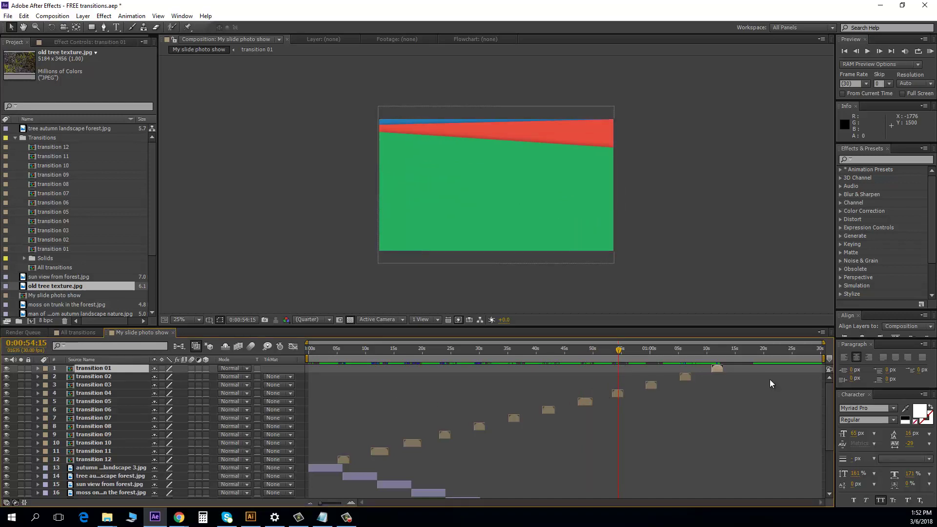
drag(618, 353, 735, 364)
key(n)
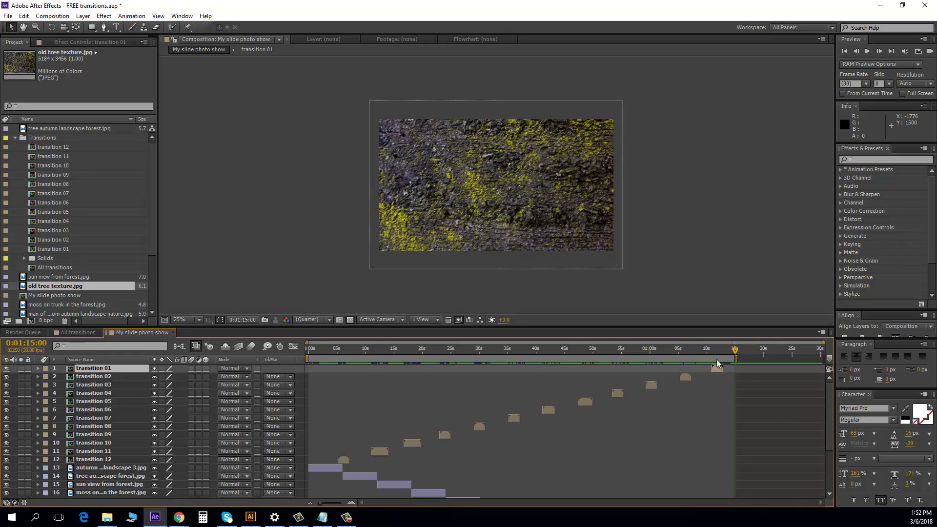
right_click(716, 362)
click(737, 386)
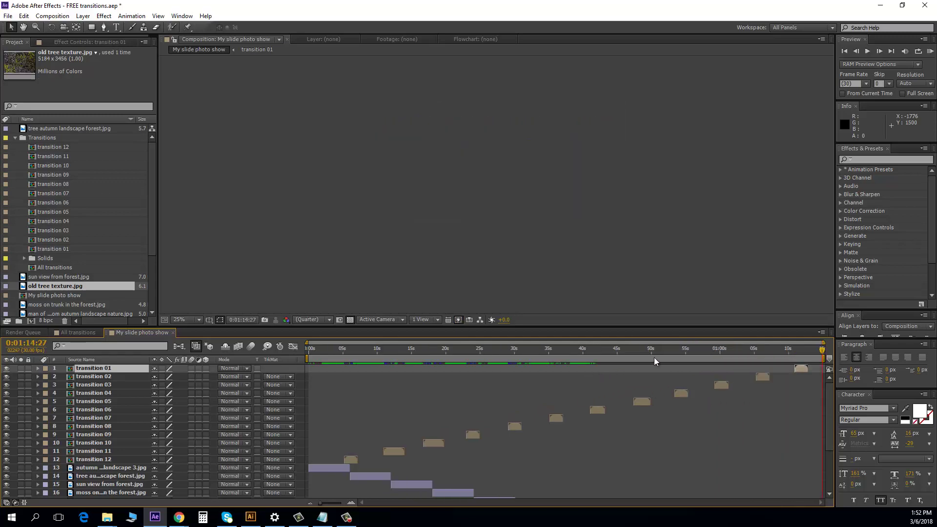
Scrub back through the earlier transitions to the start and play the slideshow preview
click(667, 359)
drag(555, 356, 392, 356)
drag(466, 370, 485, 374)
key(space)
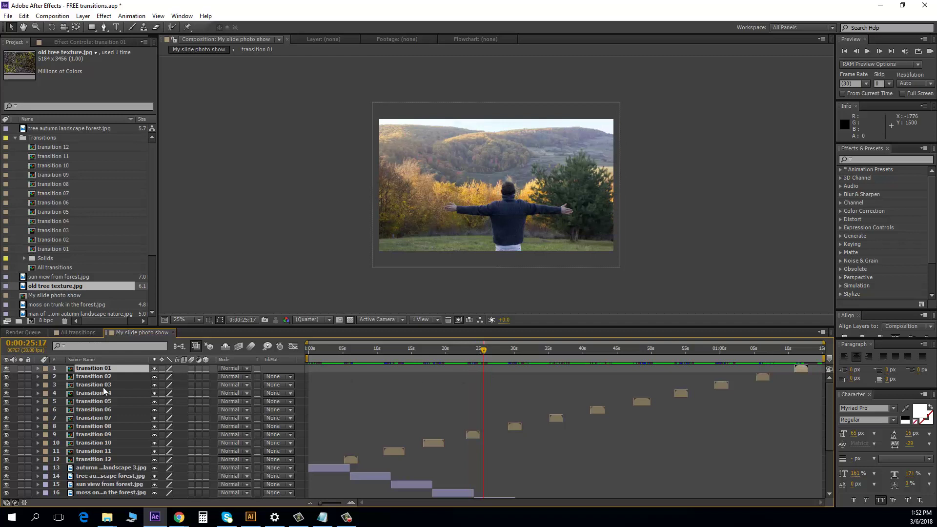
scroll(126, 422, down, 3)
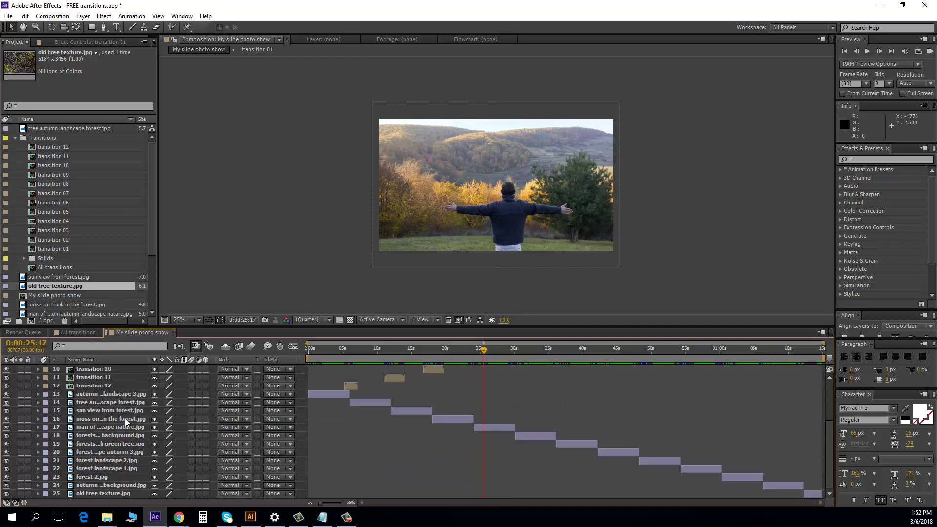
scroll(126, 422, up, 3)
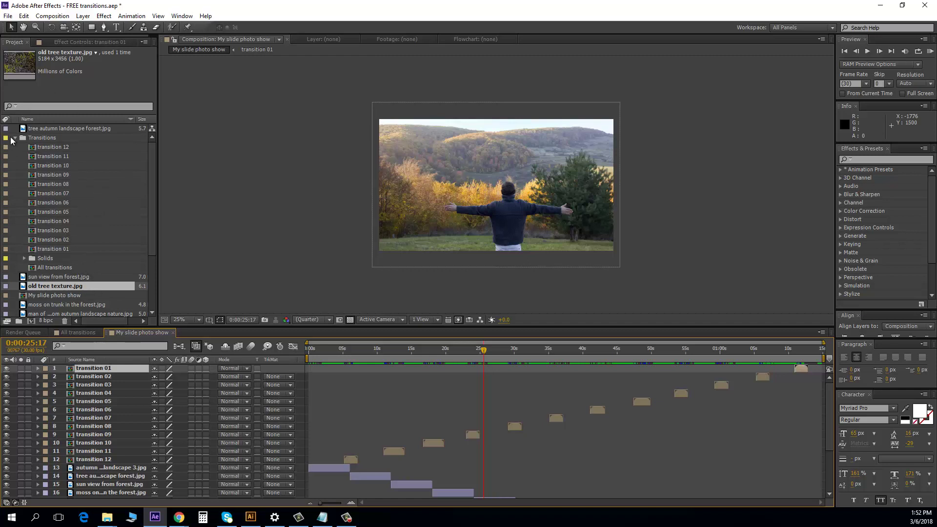
Collapse the Transitions folder, deselect the tree texture image, and move to 0:00:27:29
click(15, 138)
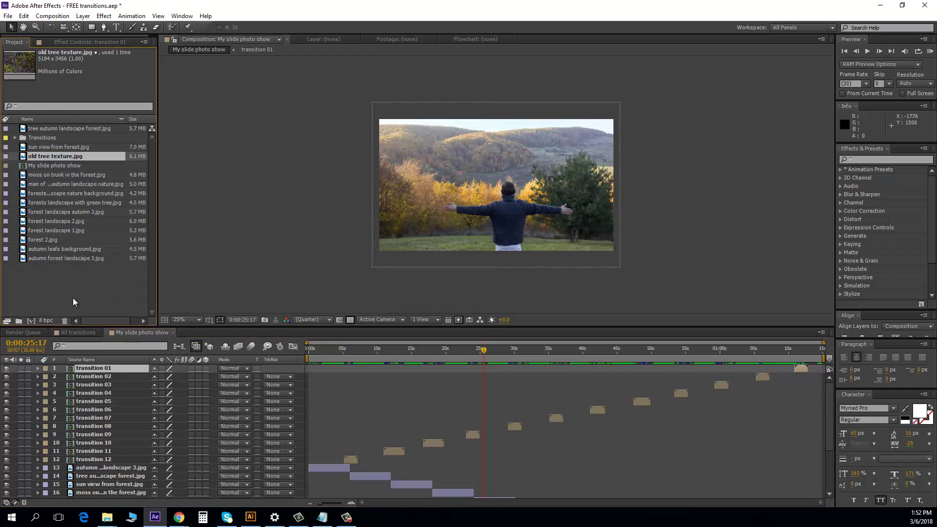
click(85, 293)
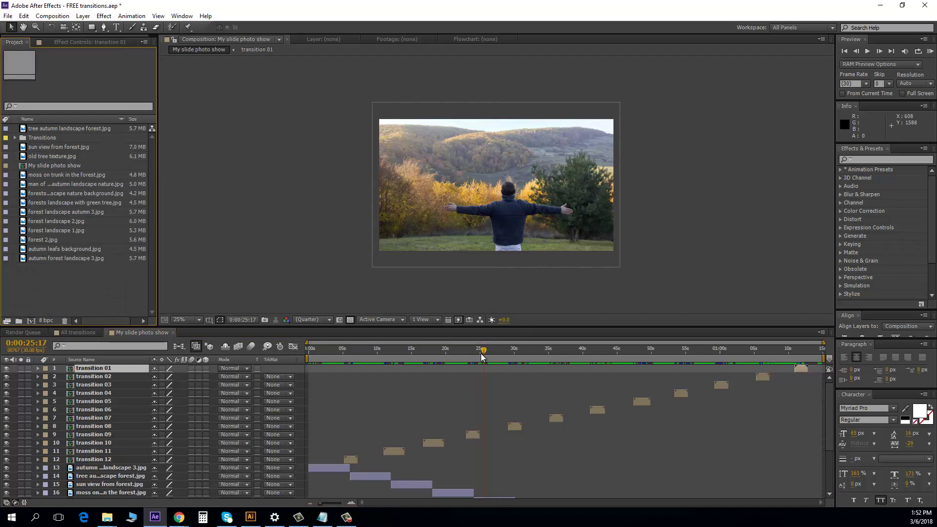
drag(486, 356, 500, 355)
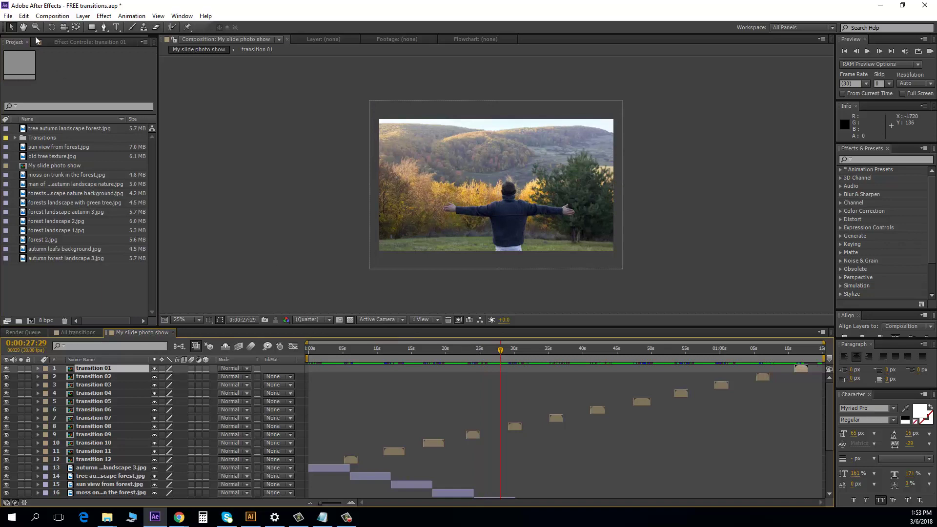
Add My slide photo show to the Render Queue with H.264 format and audio output enabled
click(11, 16)
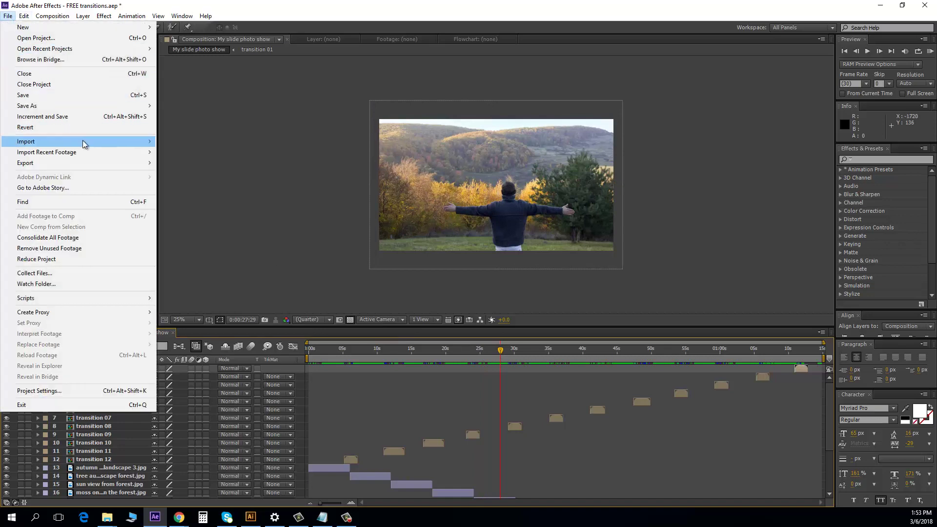
mouse_move(119, 165)
click(185, 164)
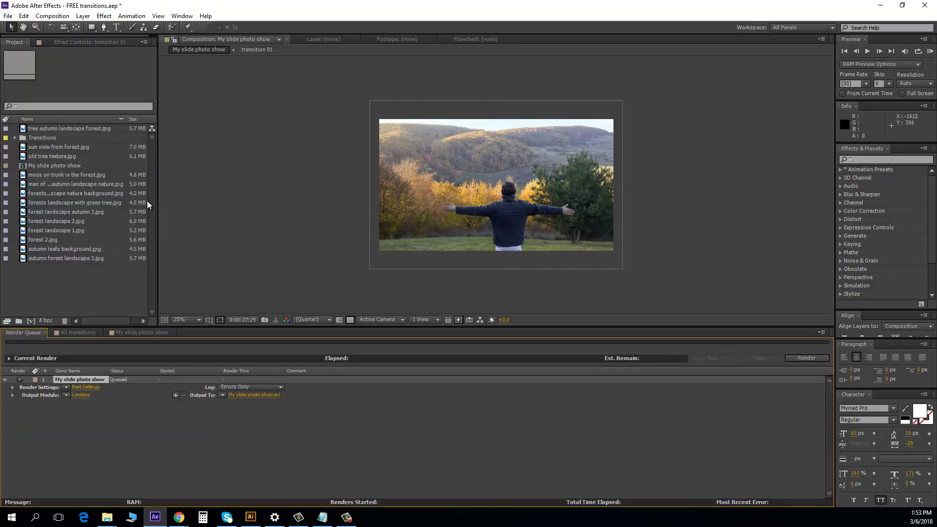
click(82, 395)
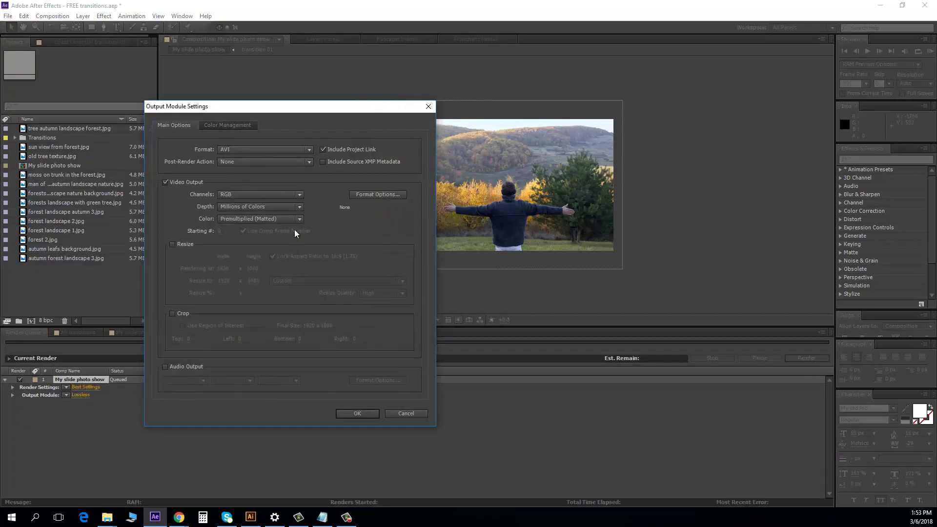
click(263, 150)
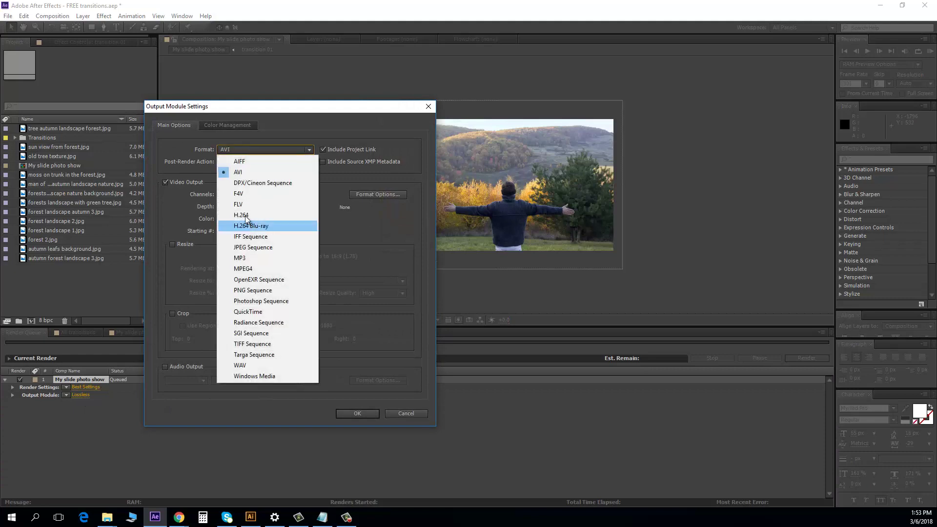
click(247, 215)
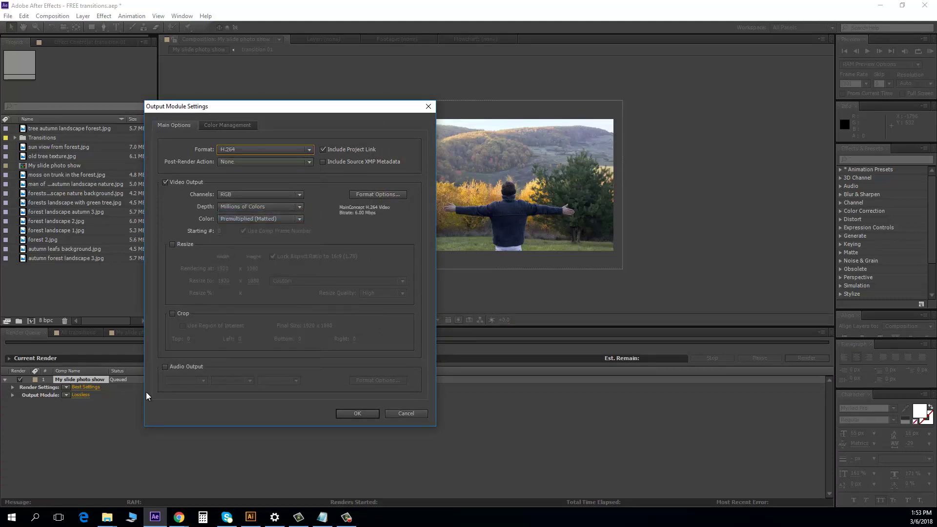
click(166, 366)
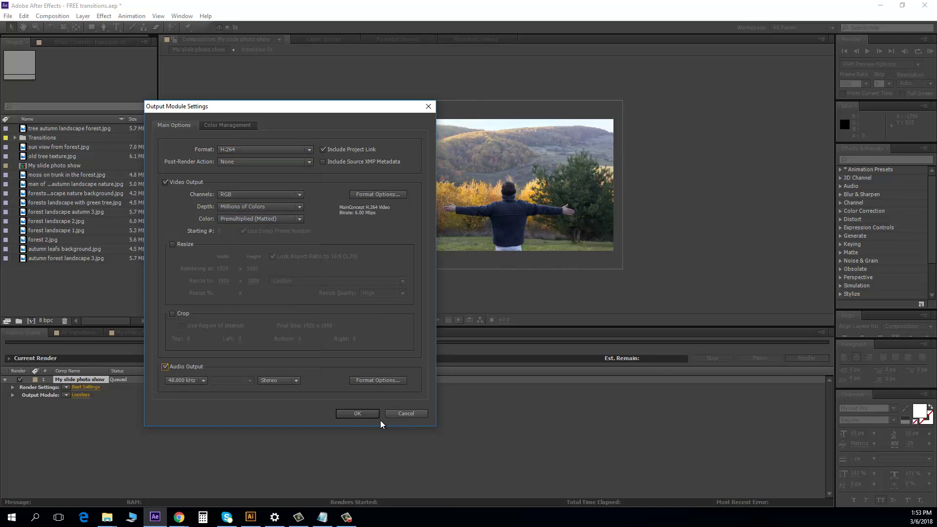
click(357, 413)
Set the render output file to My slide photo show.mp4
click(244, 396)
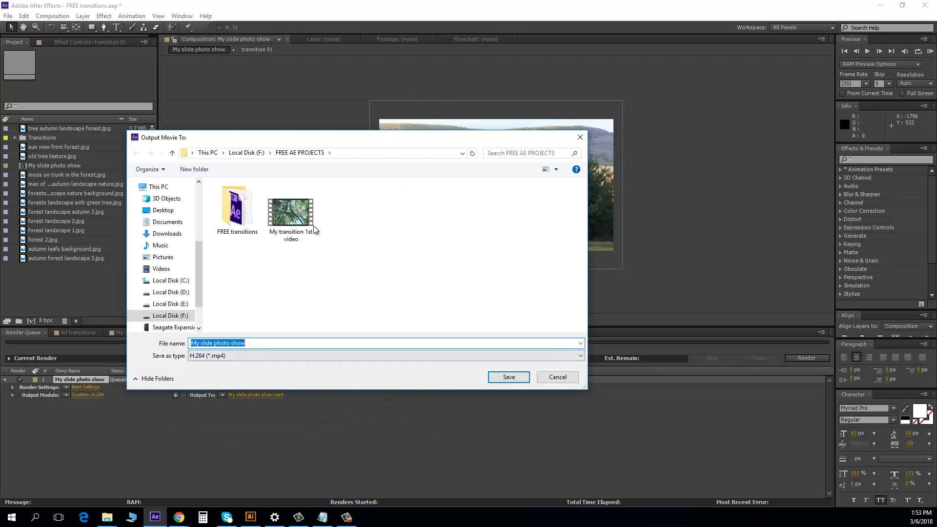
drag(287, 140, 492, 157)
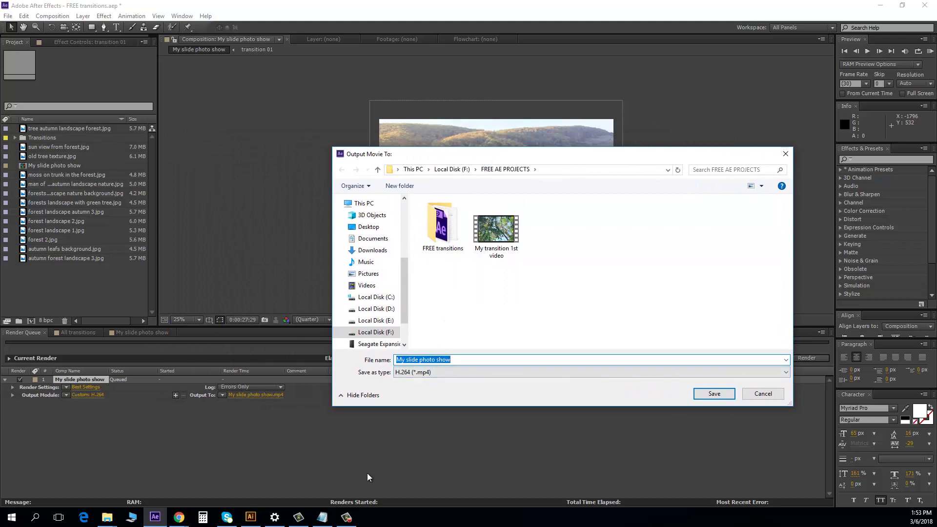
click(719, 394)
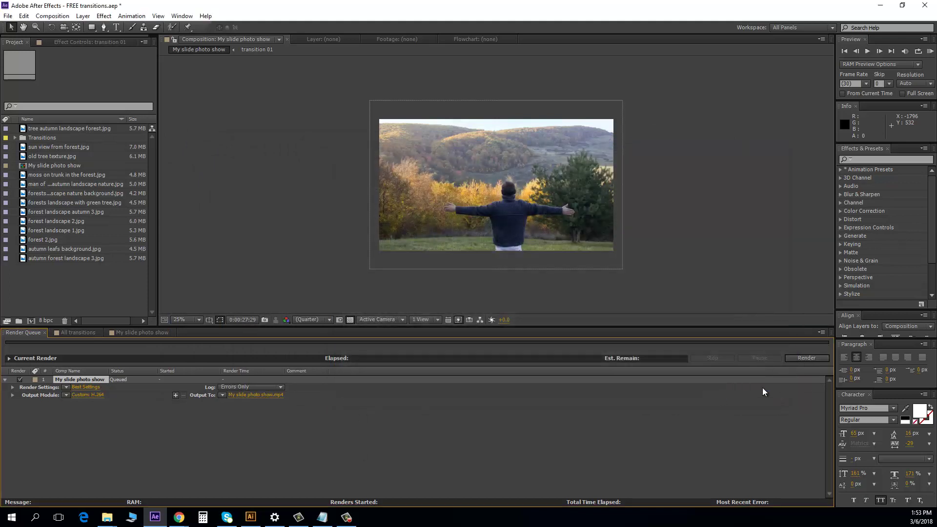
Start rendering My slide photo show from the Render Queue
click(819, 361)
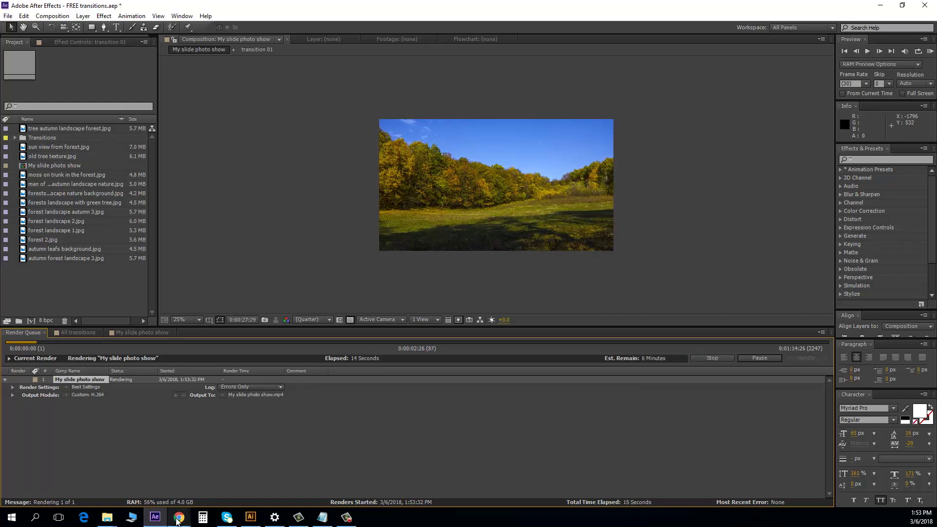
mouse_move(177, 521)
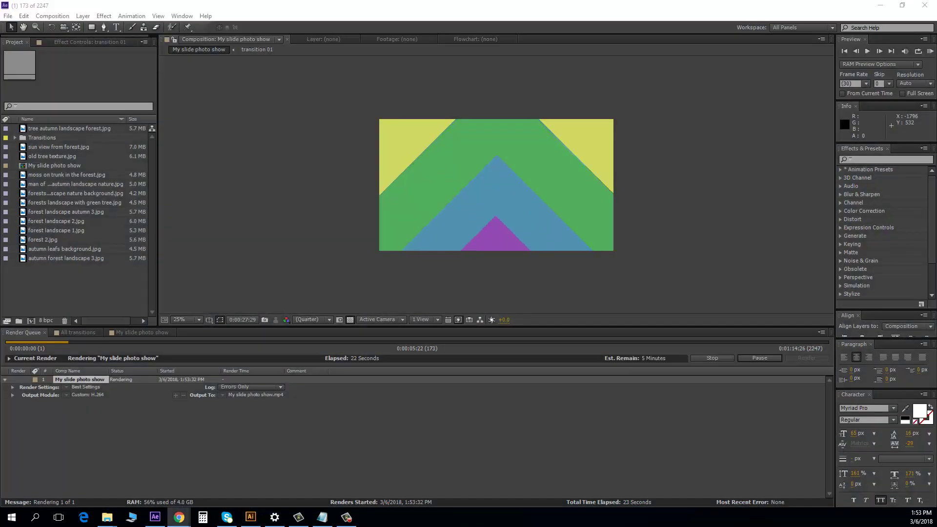
Bring the Fotolia results page in the browser in front of After Effects
click(179, 517)
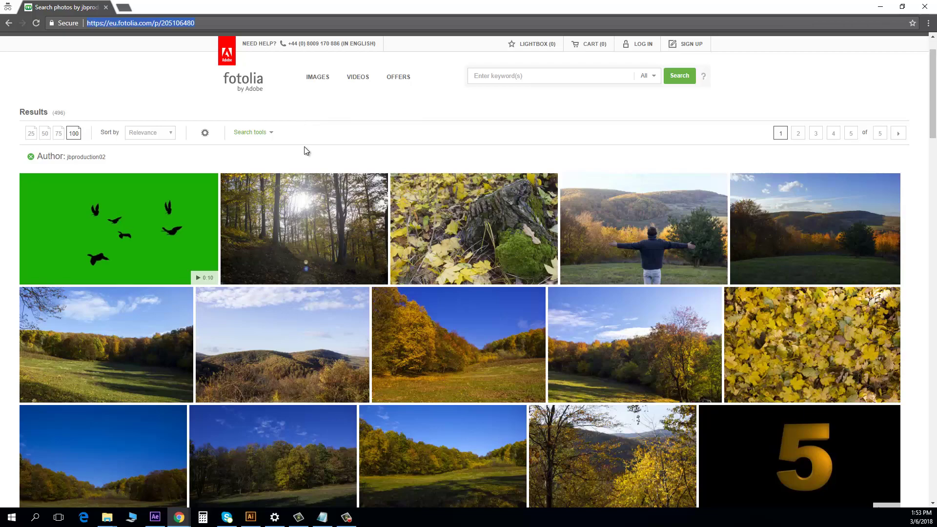
scroll(303, 146, down, 2)
scroll(302, 166, down, 1)
scroll(301, 190, up, 1)
scroll(301, 190, down, 2)
scroll(444, 210, down, 5)
scroll(444, 210, down, 5)
Scroll through the contributor's HD stock video clip thumbnails
mouse_move(234, 94)
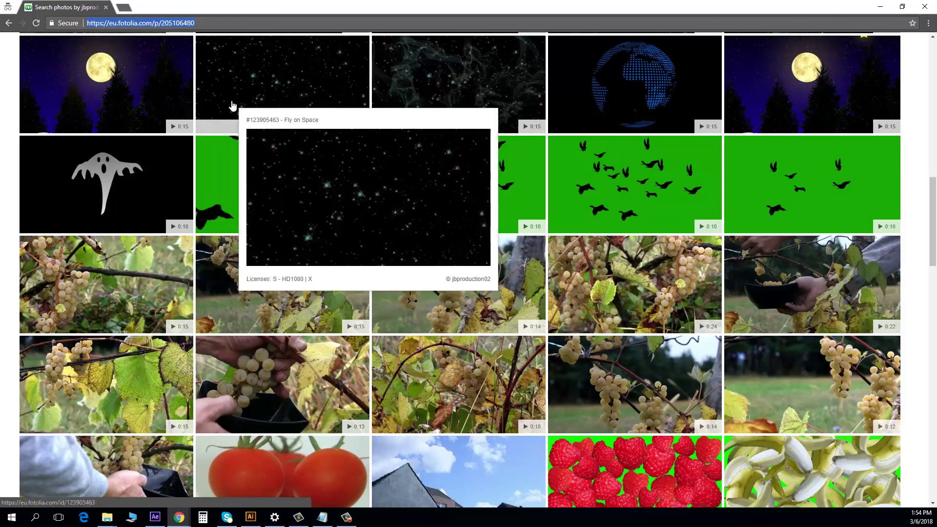
scroll(244, 81, up, 3)
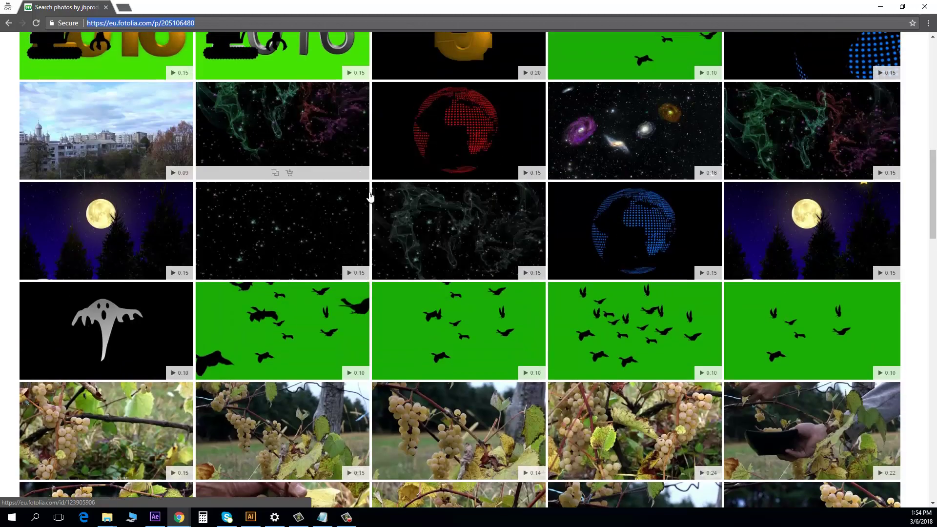
mouse_move(470, 240)
scroll(471, 240, down, 4)
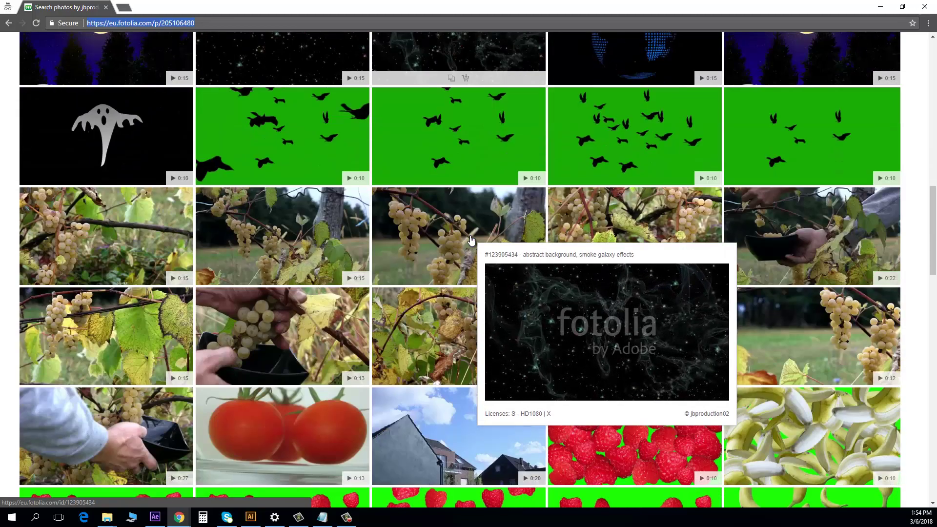
mouse_move(259, 268)
mouse_move(144, 164)
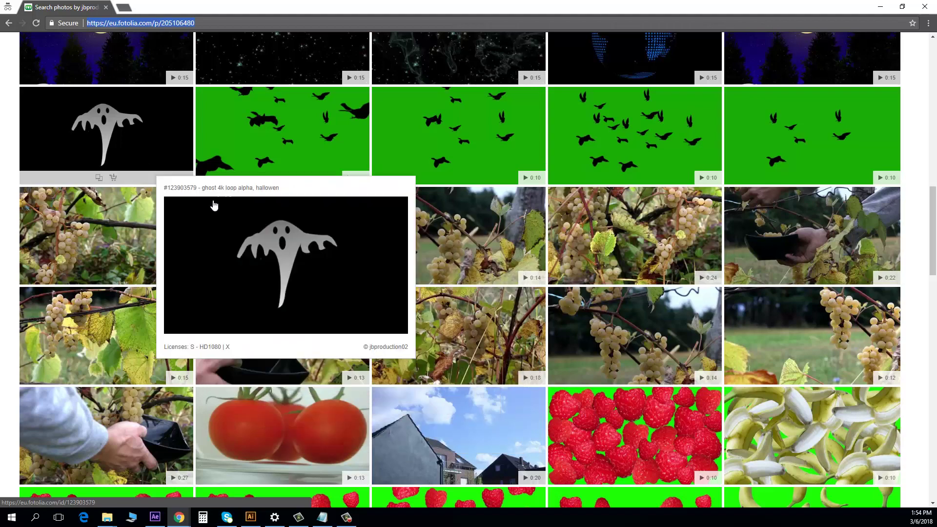
scroll(307, 286, down, 3)
mouse_move(633, 308)
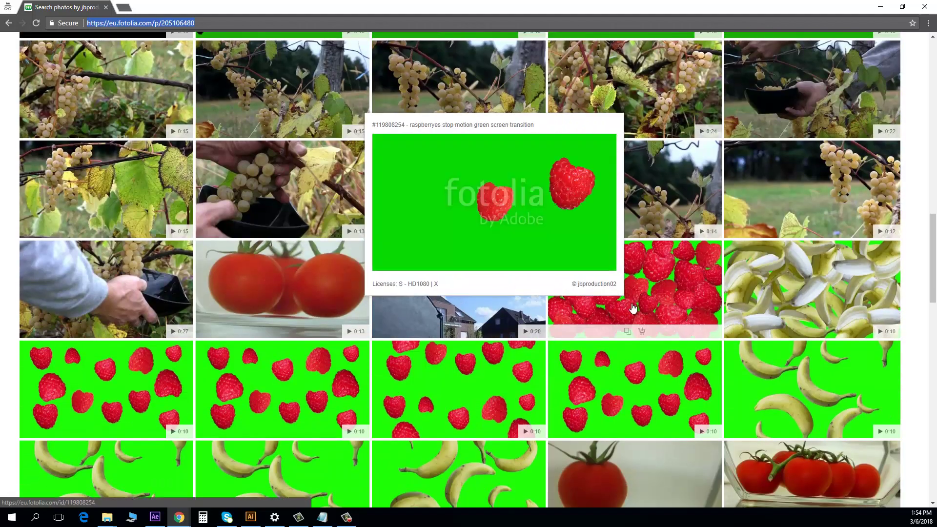
scroll(633, 308, down, 5)
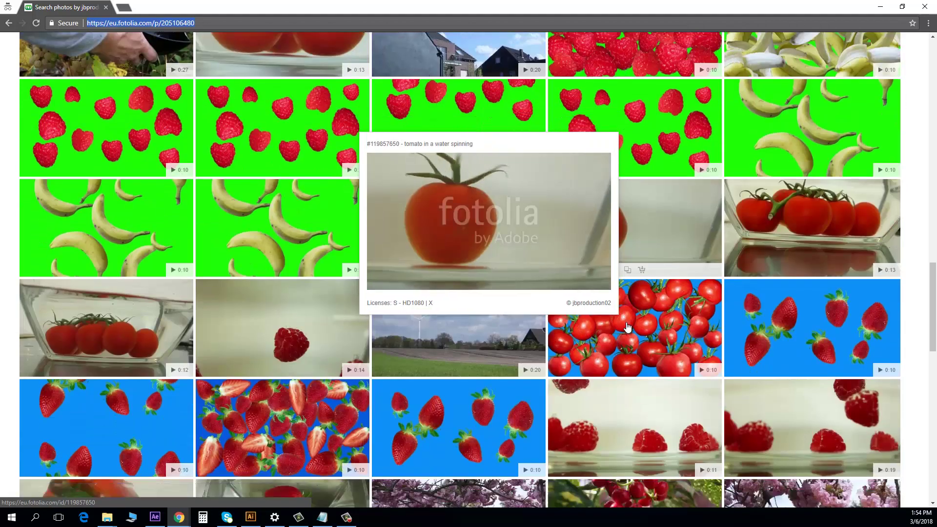
scroll(628, 327, down, 3)
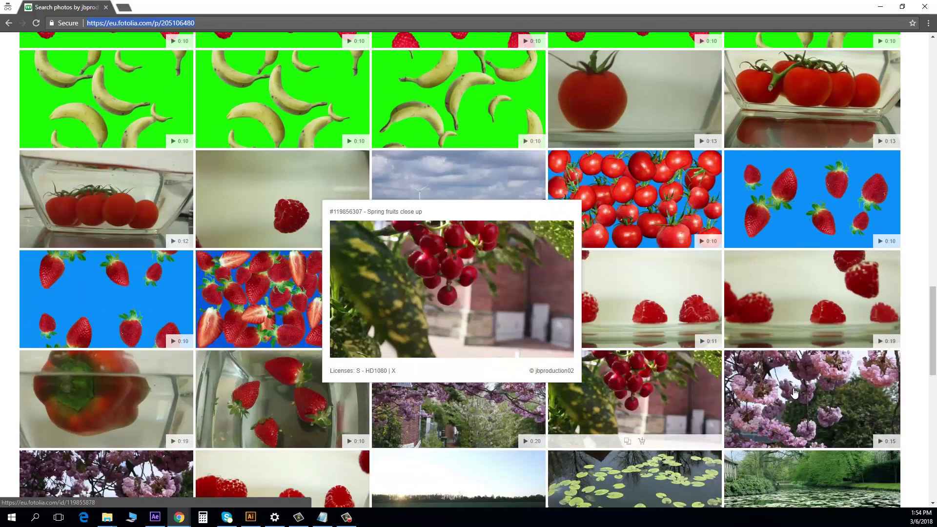
mouse_move(832, 359)
scroll(287, 383, down, 4)
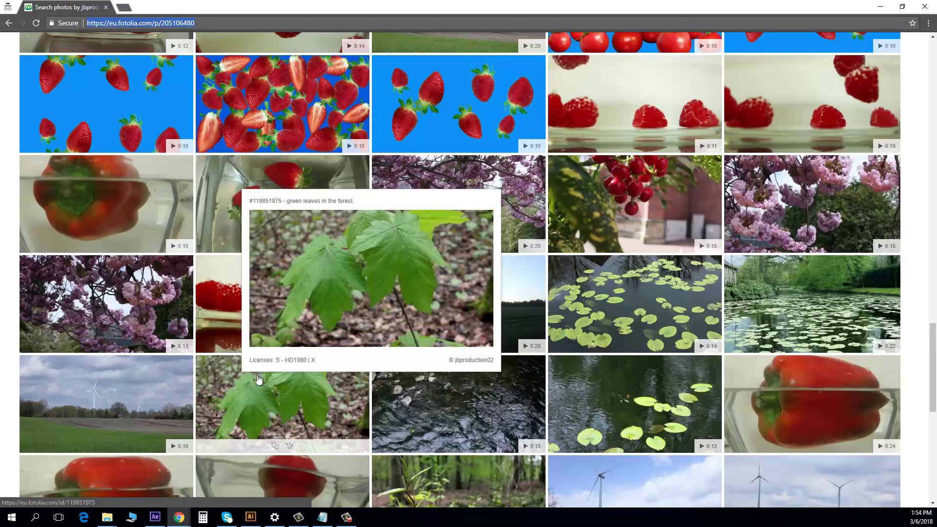
scroll(556, 371, down, 3)
mouse_move(718, 365)
scroll(673, 341, down, 3)
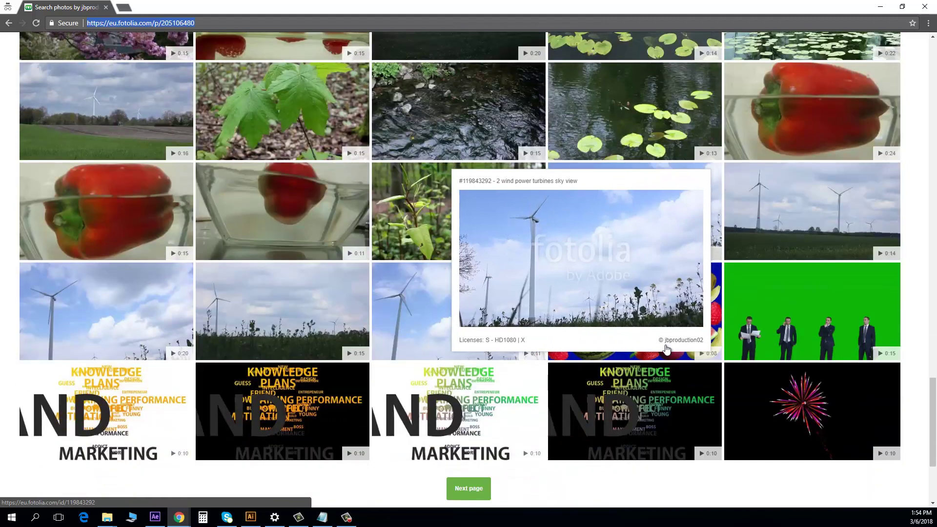